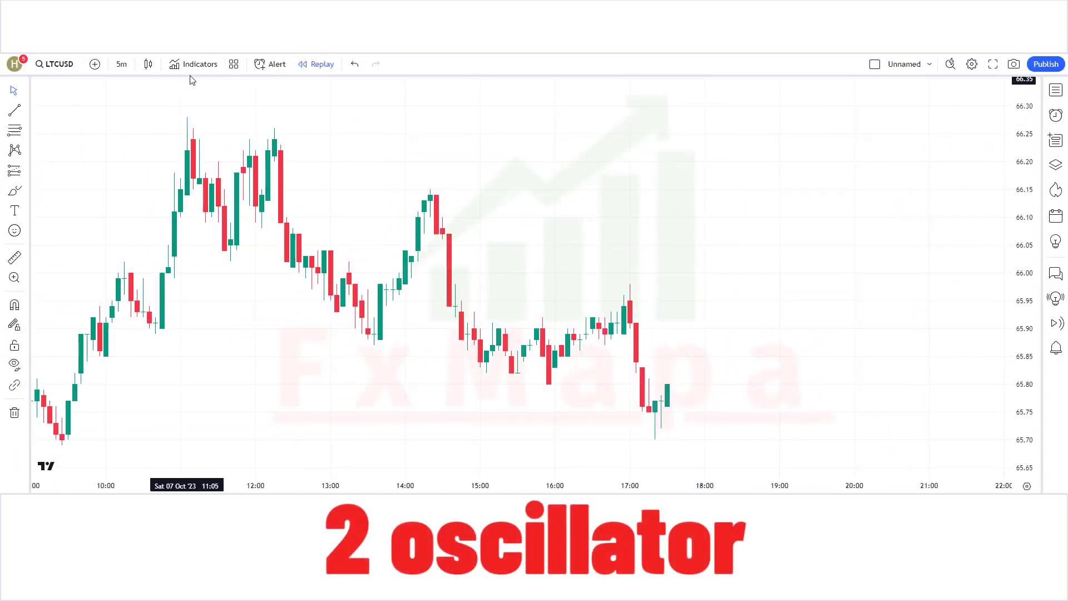
- Add the OS OB Trend Check indicator beneath the chart
{"action": "left_click", "coordinate": [202, 64]}
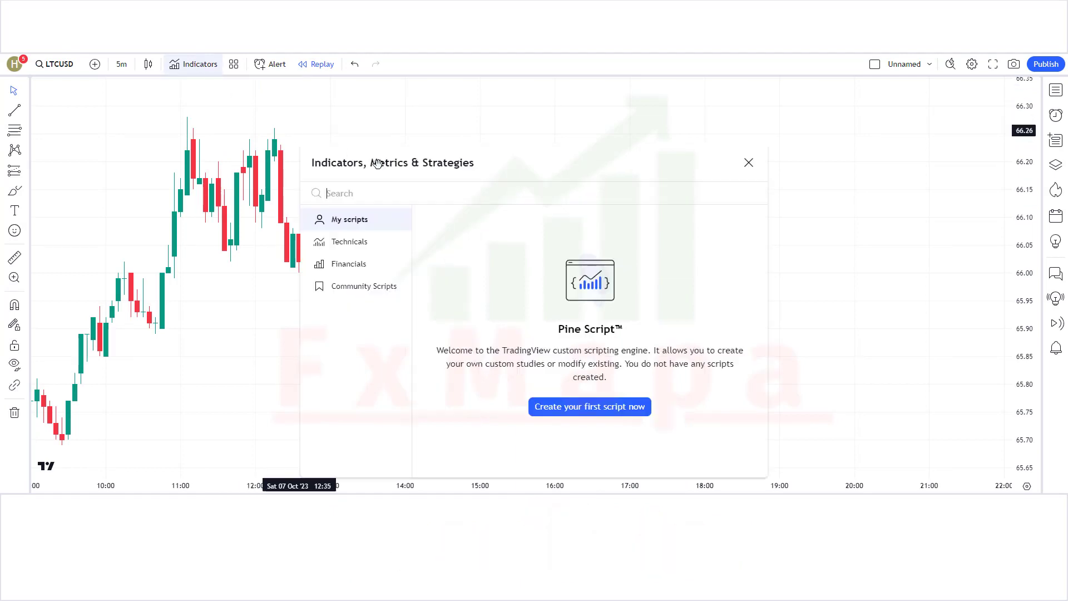
{"action": "type", "text": "OS OB Trend Check"}
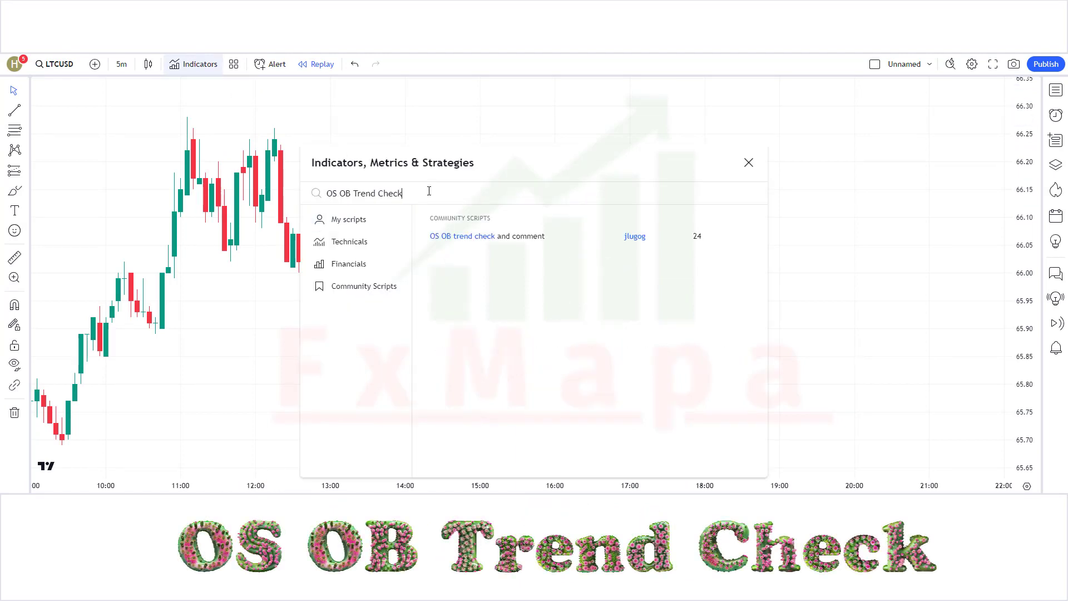
{"action": "left_click", "coordinate": [554, 238]}
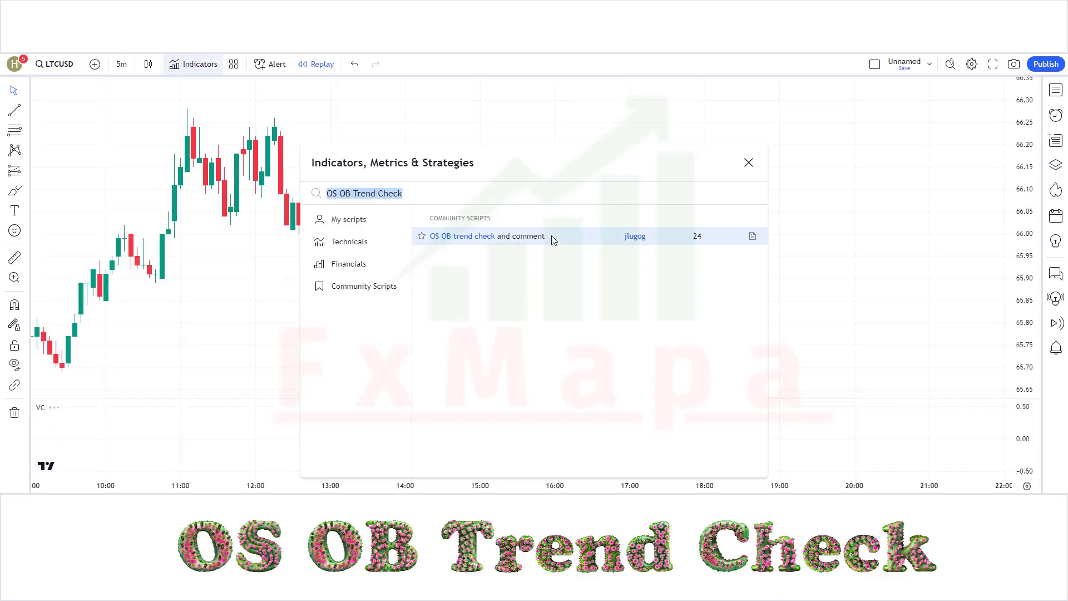
{"action": "left_click", "coordinate": [749, 163]}
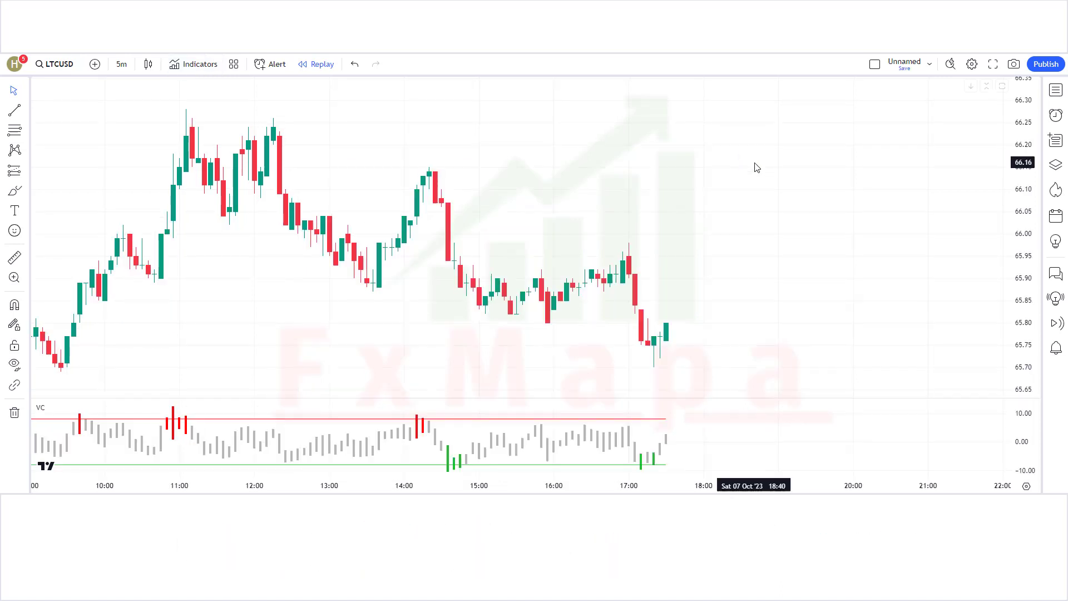
- Set the VC indicator's Top level to 7 and Bottom level to -6
{"action": "double_click", "coordinate": [528, 434]}
{"action": "left_click", "coordinate": [529, 318]}
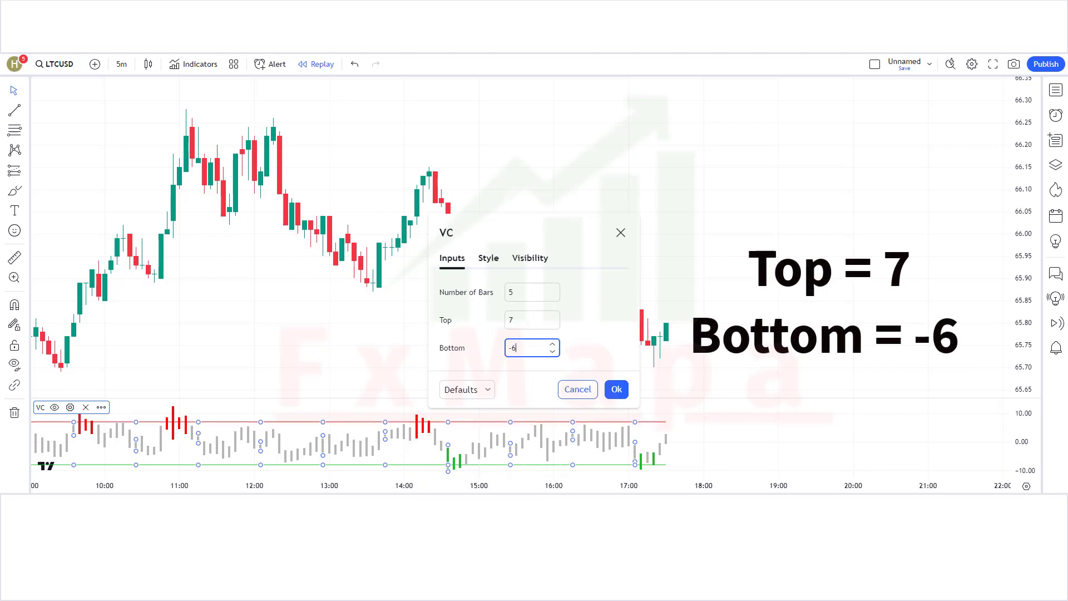
{"action": "left_click", "coordinate": [617, 389]}
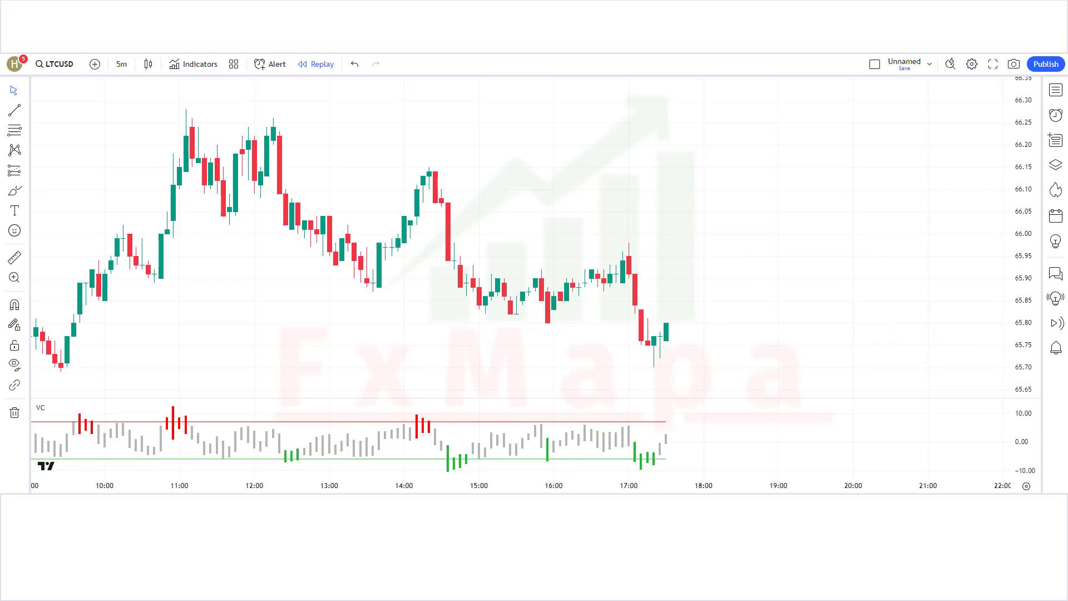
- Search for 'Volatility Calibrated ATR' and add the sabricat script to the LTCUSD chart
{"action": "left_click", "coordinate": [189, 65]}
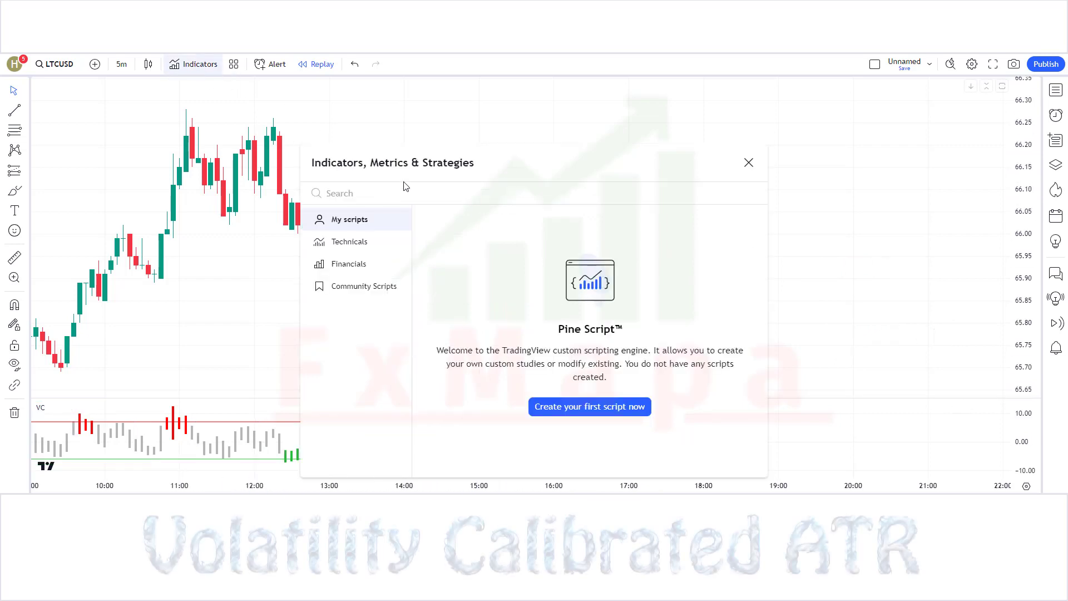
{"action": "type", "text": "Volatility Calibrared ATR"}
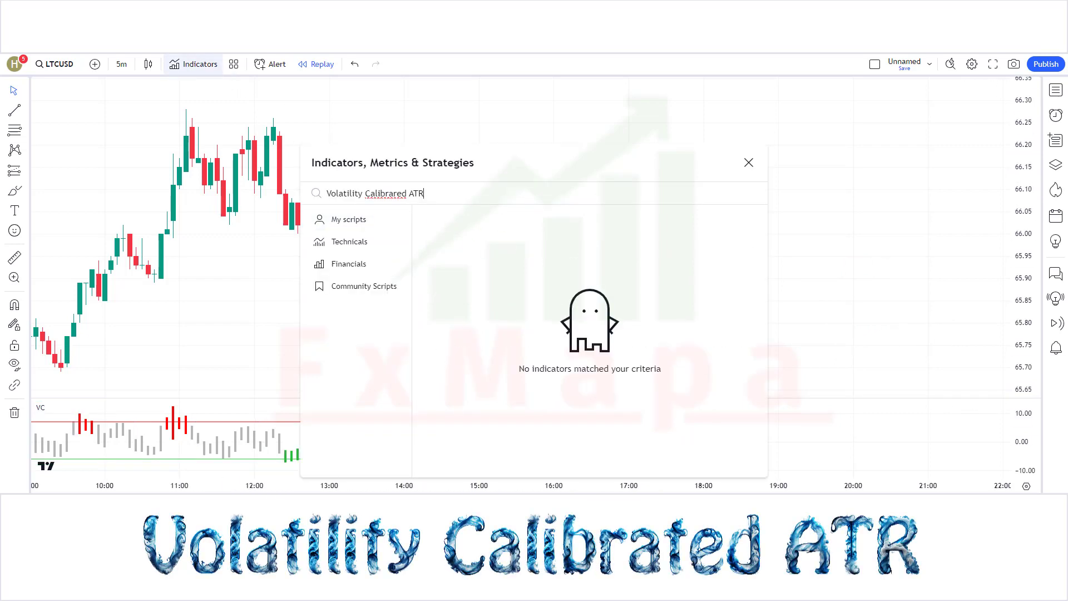
{"action": "key", "text": "Escape"}
{"action": "left_click", "coordinate": [212, 65]}
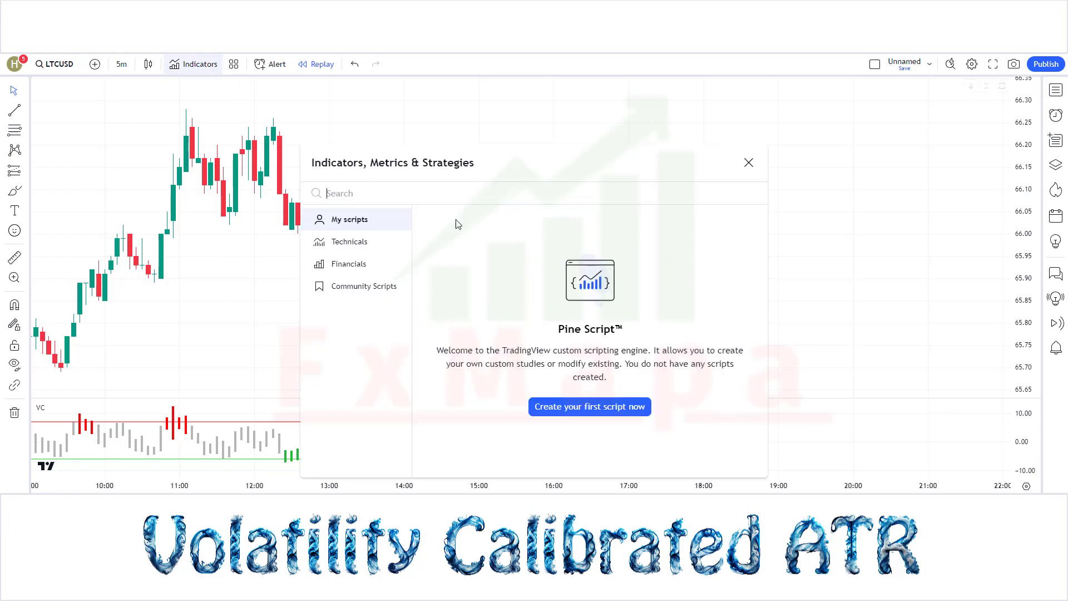
{"action": "type", "text": "Volatility Calibrated ATR"}
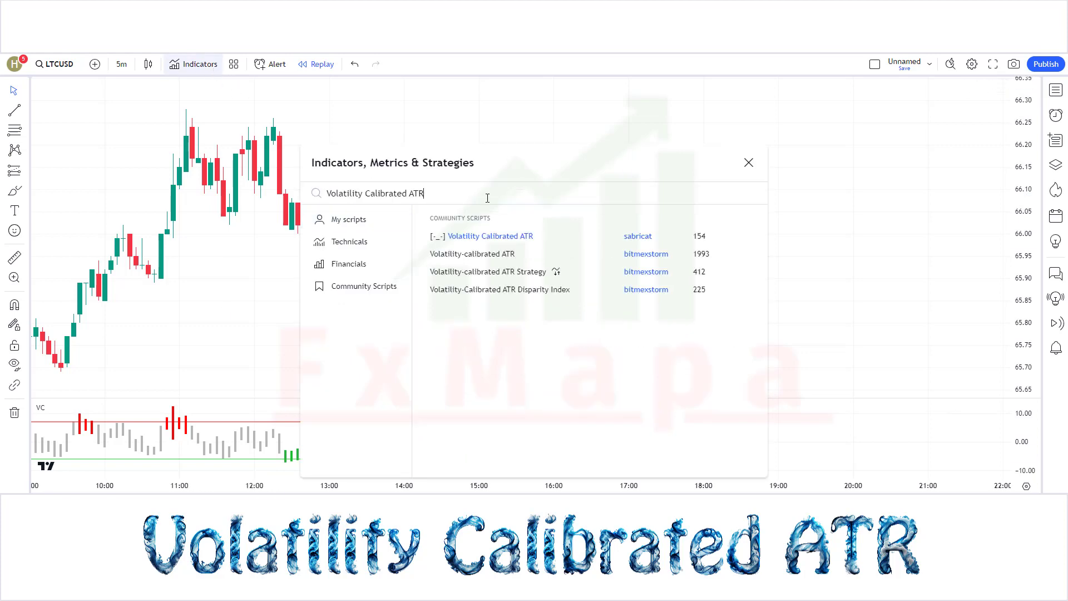
{"action": "key", "text": "ctrl+a"}
{"action": "left_click", "coordinate": [513, 241]}
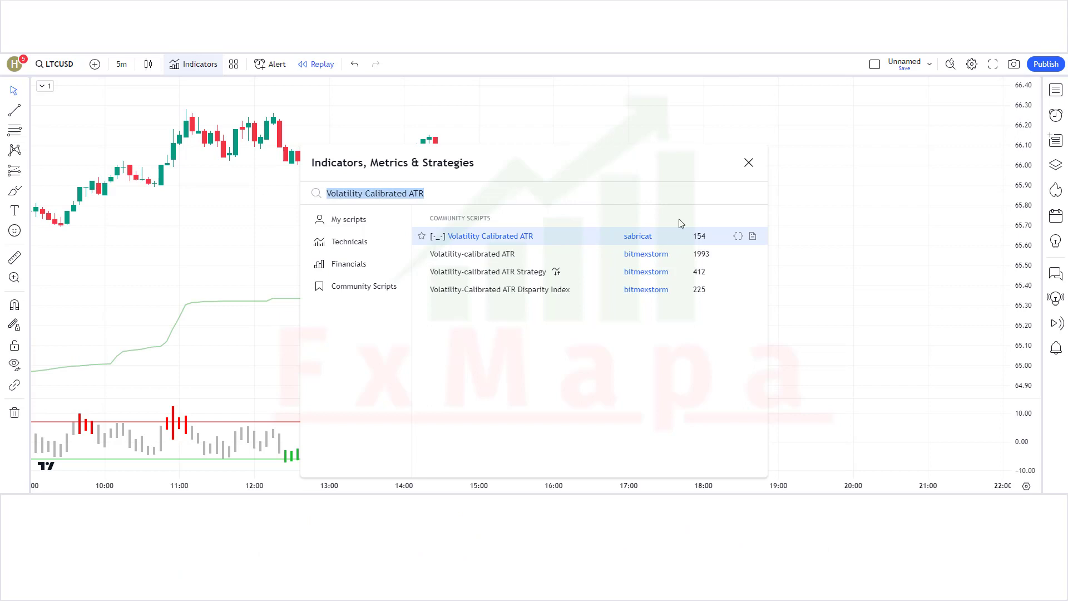
{"action": "left_click", "coordinate": [749, 163]}
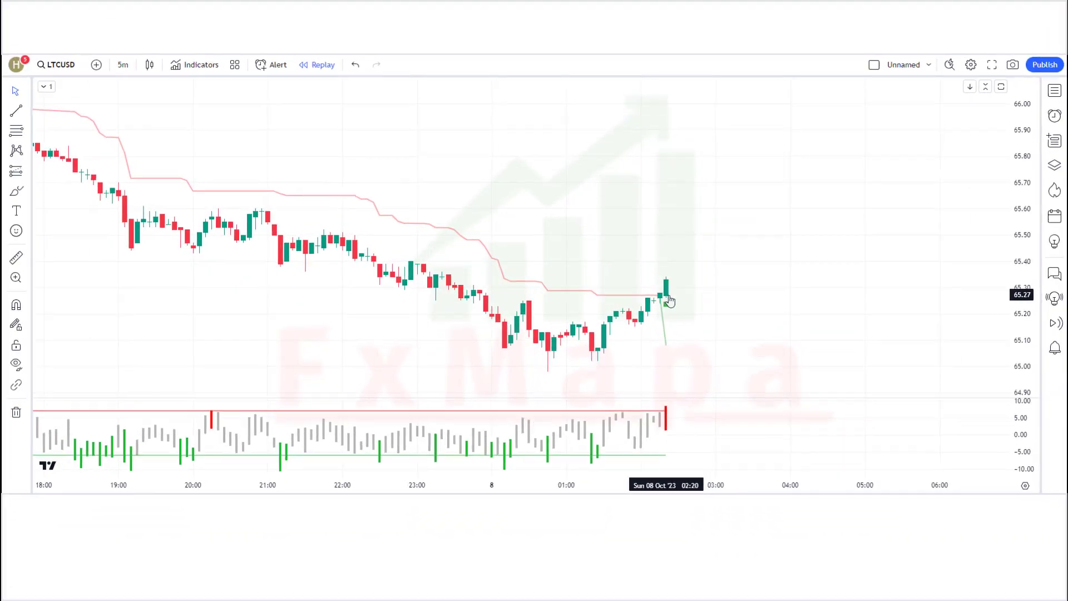
- Draw a long position from 65.33 with stop 65.08 and target 65.71, ending at the closing candle
{"action": "left_click", "coordinate": [25, 173]}
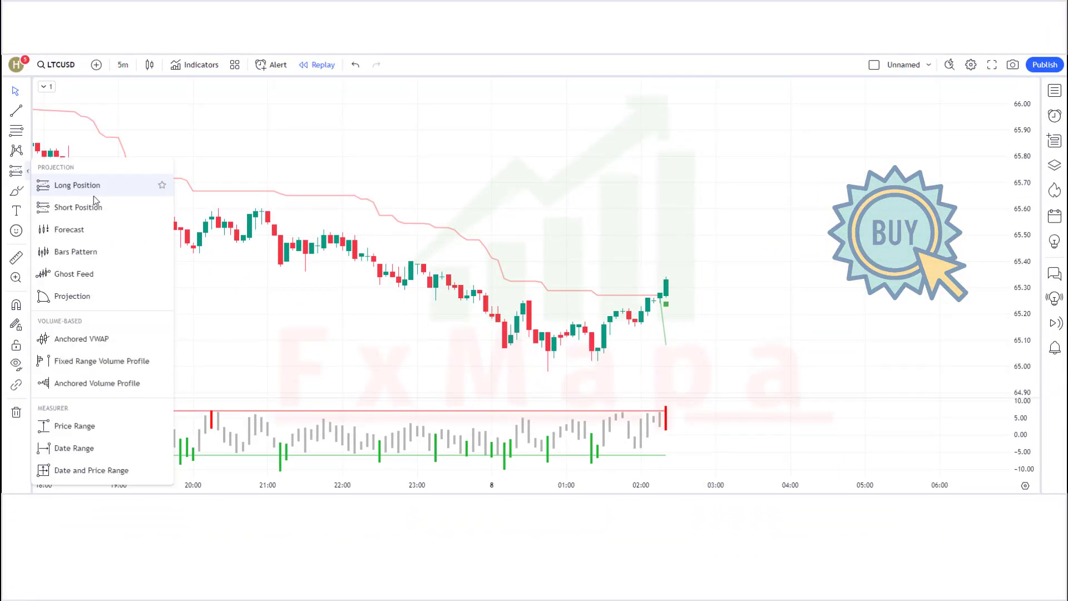
{"action": "left_click", "coordinate": [96, 115]}
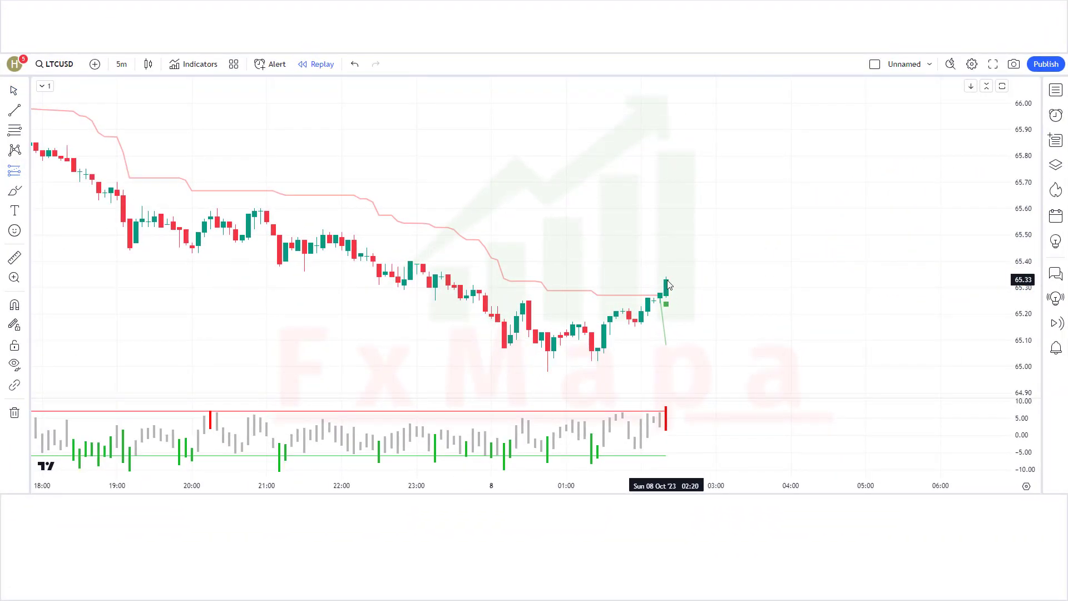
{"action": "left_click", "coordinate": [668, 280]}
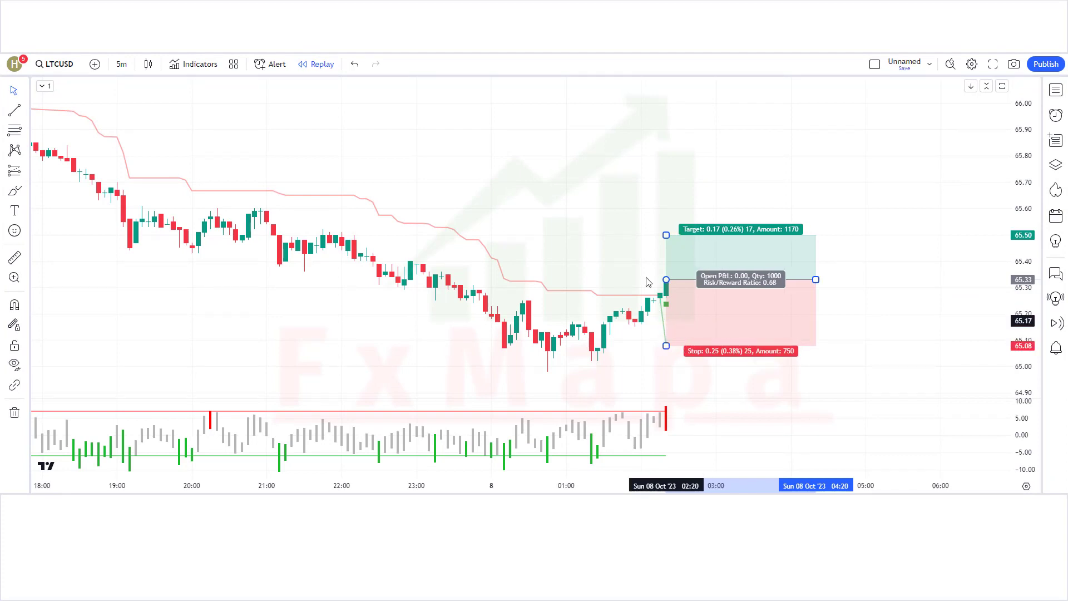
{"action": "left_click_drag", "start_coordinate": [667, 236], "coordinate": [662, 189]}
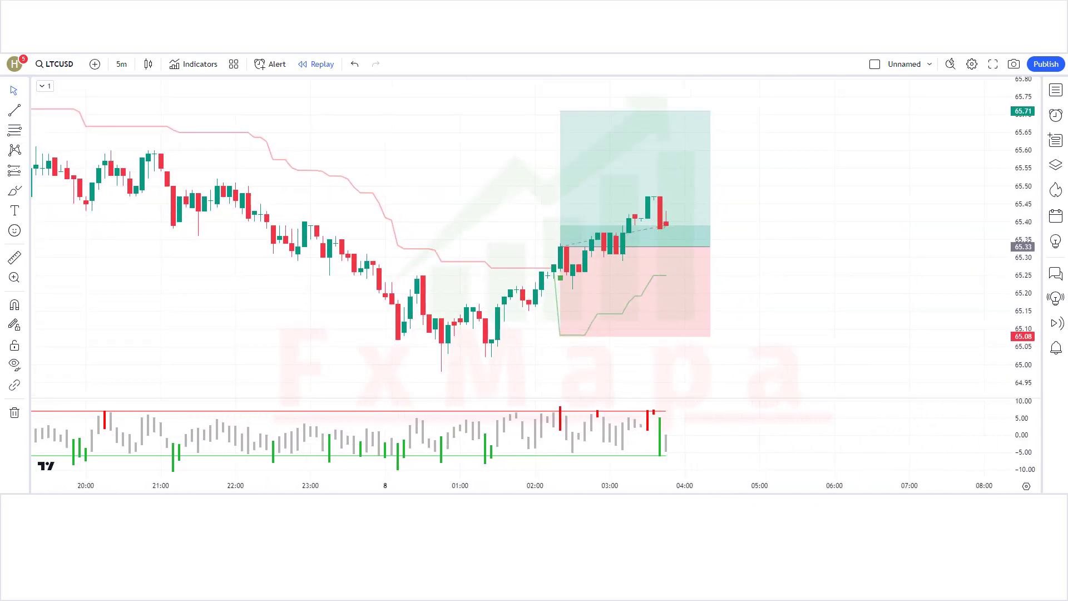
{"action": "left_click_drag", "start_coordinate": [673, 247], "coordinate": [901, 245]}
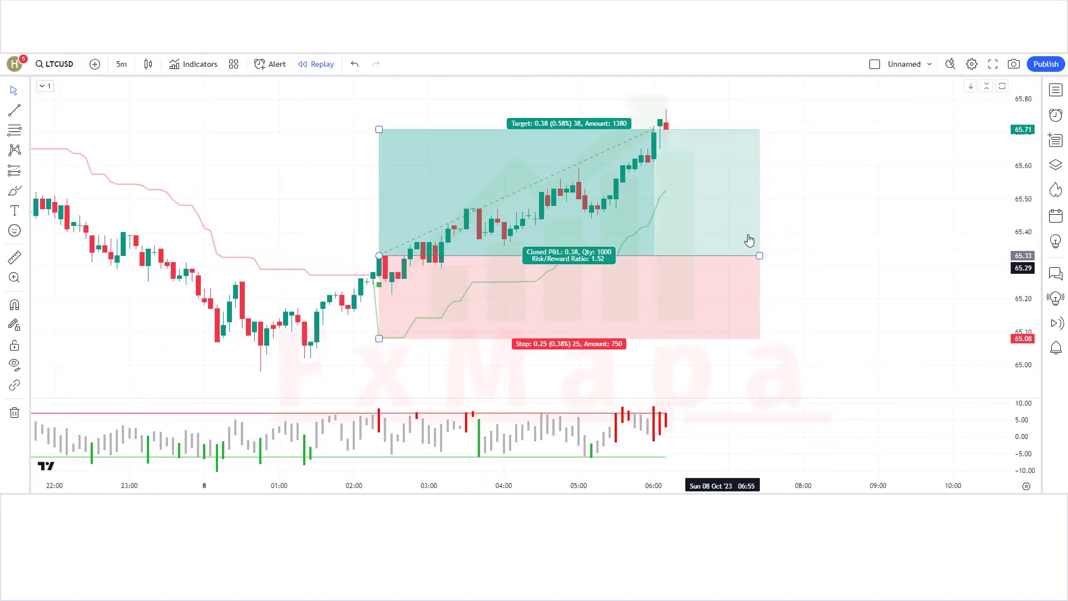
{"action": "left_click_drag", "start_coordinate": [762, 257], "coordinate": [662, 281]}
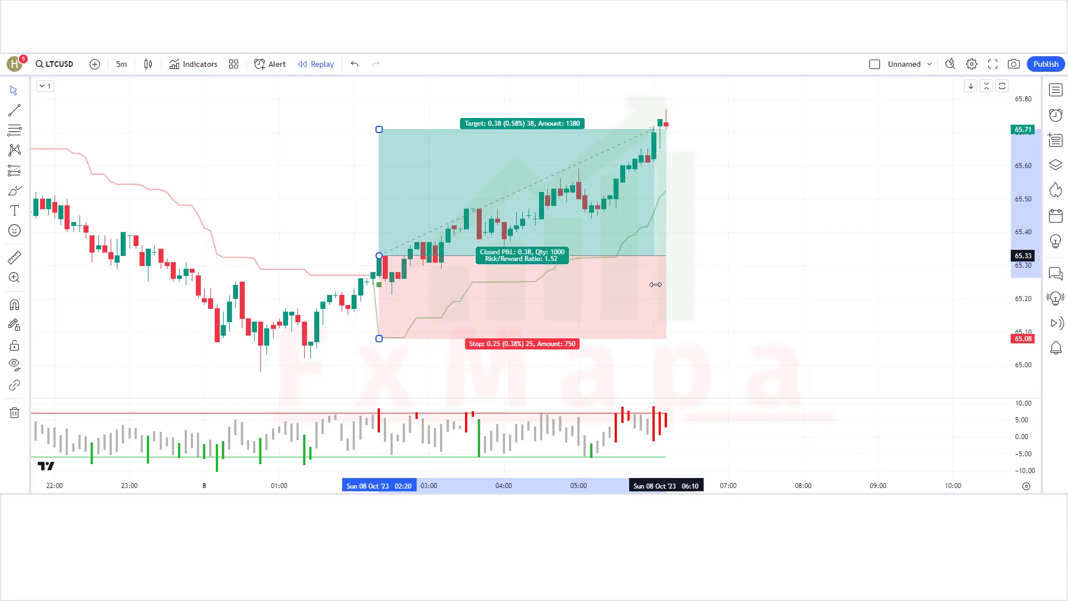
{"action": "left_click", "coordinate": [624, 415]}
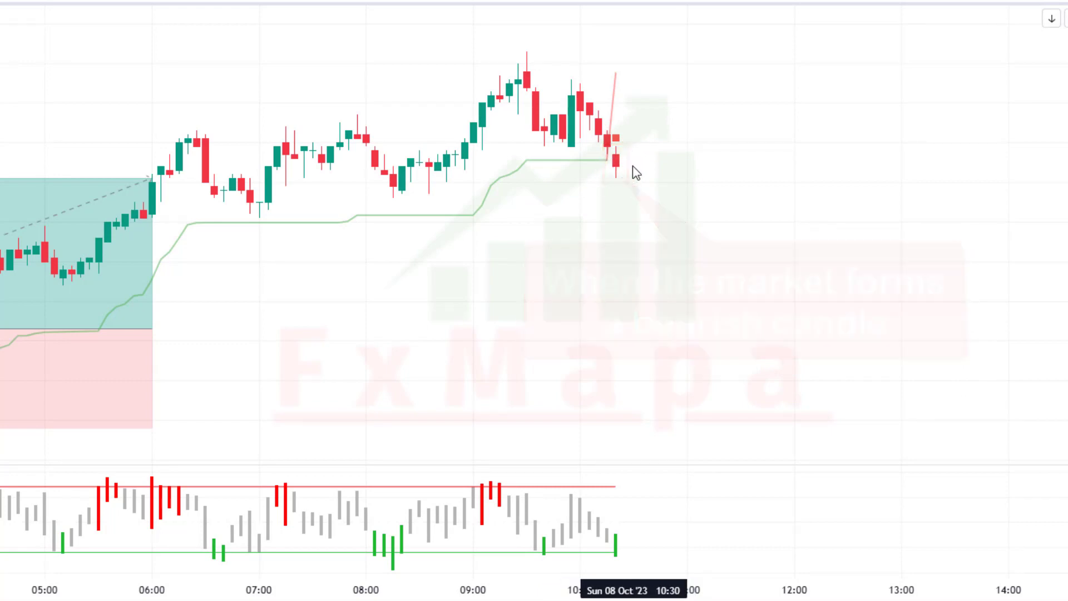
- Place a short position at 65.75 with stop 65.98 and target lowered to 65.40
{"action": "mouse_move", "coordinate": [106, 239]}
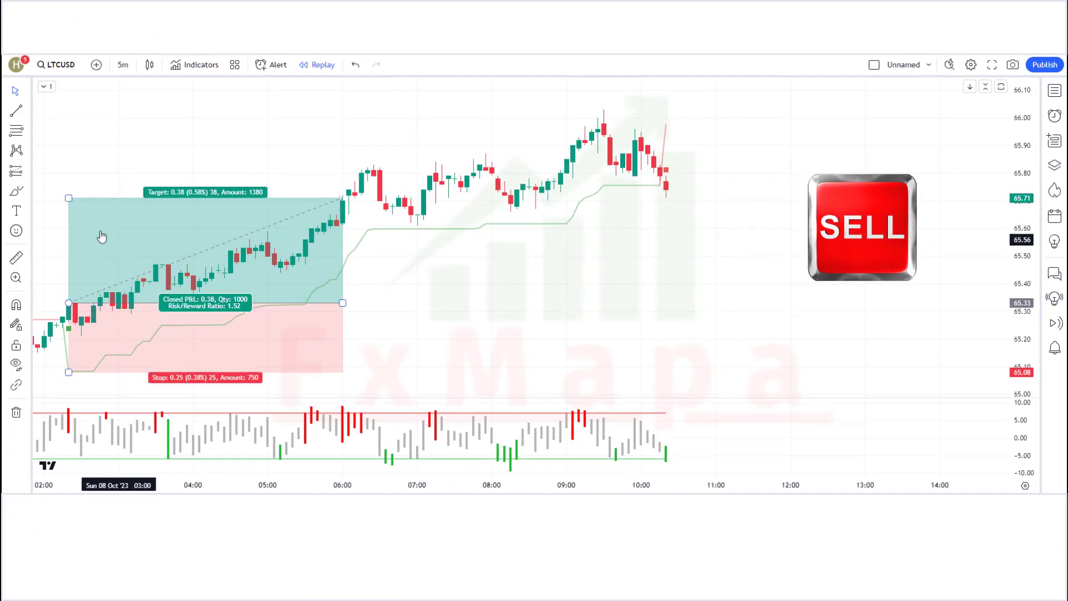
{"action": "left_click", "coordinate": [28, 172]}
{"action": "left_click", "coordinate": [84, 206]}
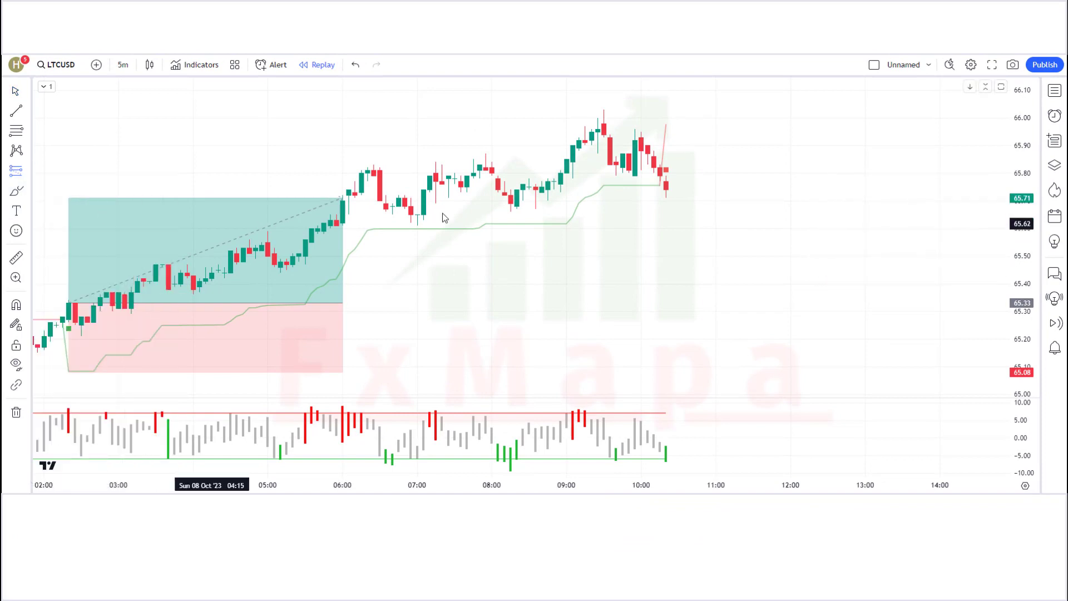
{"action": "left_click", "coordinate": [667, 188]}
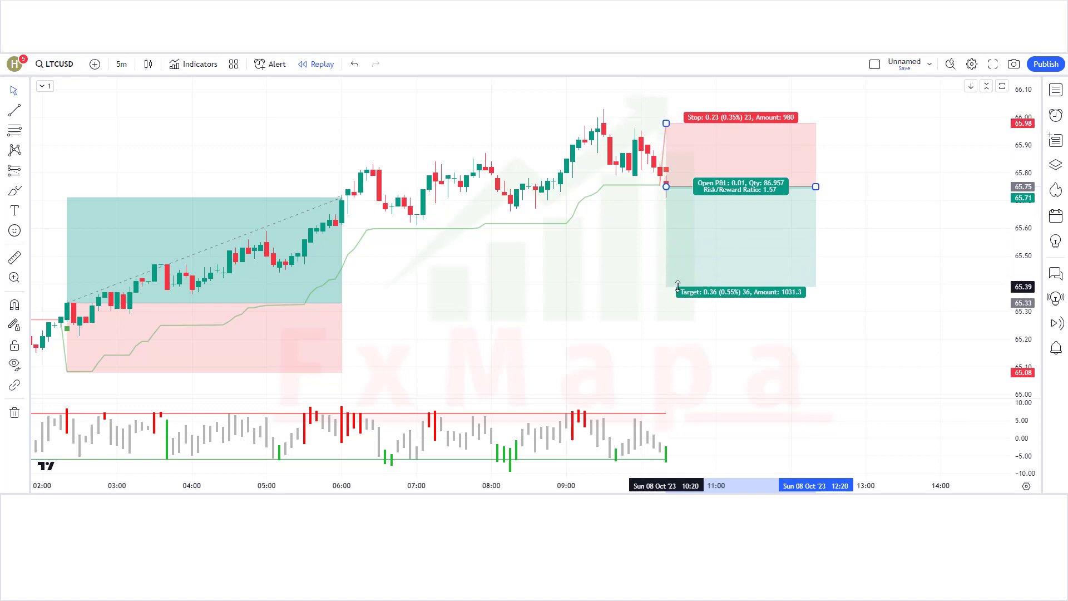
{"action": "left_click_drag", "start_coordinate": [681, 284], "coordinate": [674, 287]}
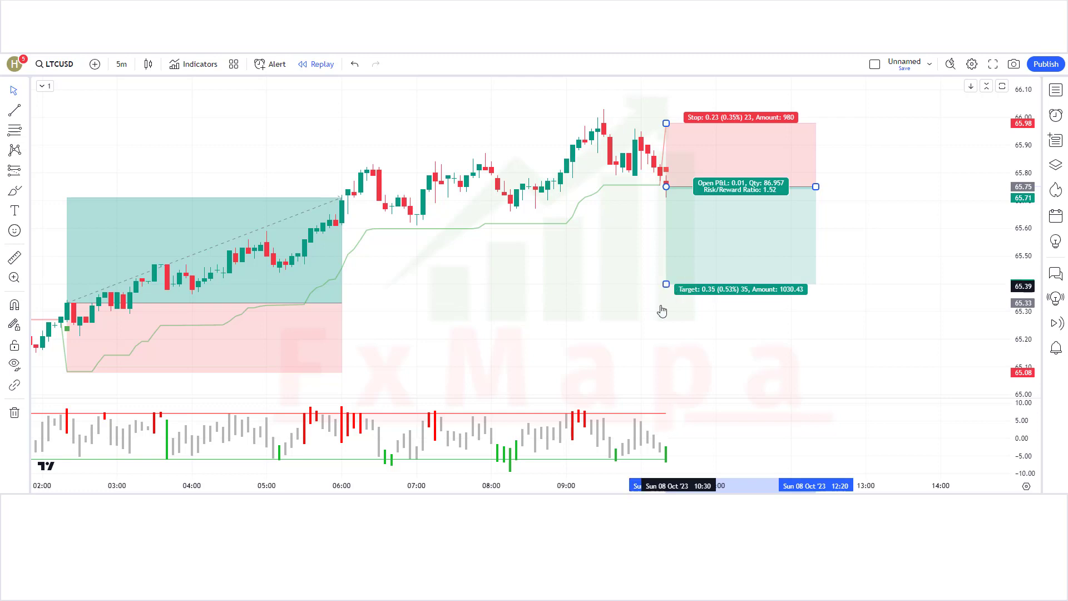
{"action": "left_click", "coordinate": [680, 324]}
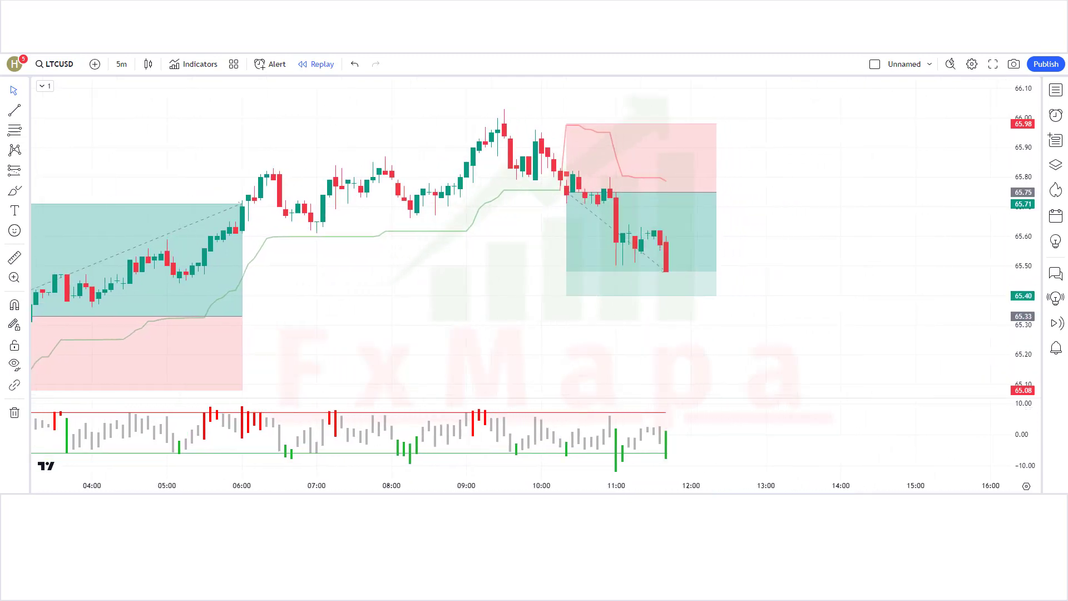
- Stretch the short box as replay runs, then trim it to the candle closing at 65.40
{"action": "left_click_drag", "start_coordinate": [702, 204], "coordinate": [820, 222]}
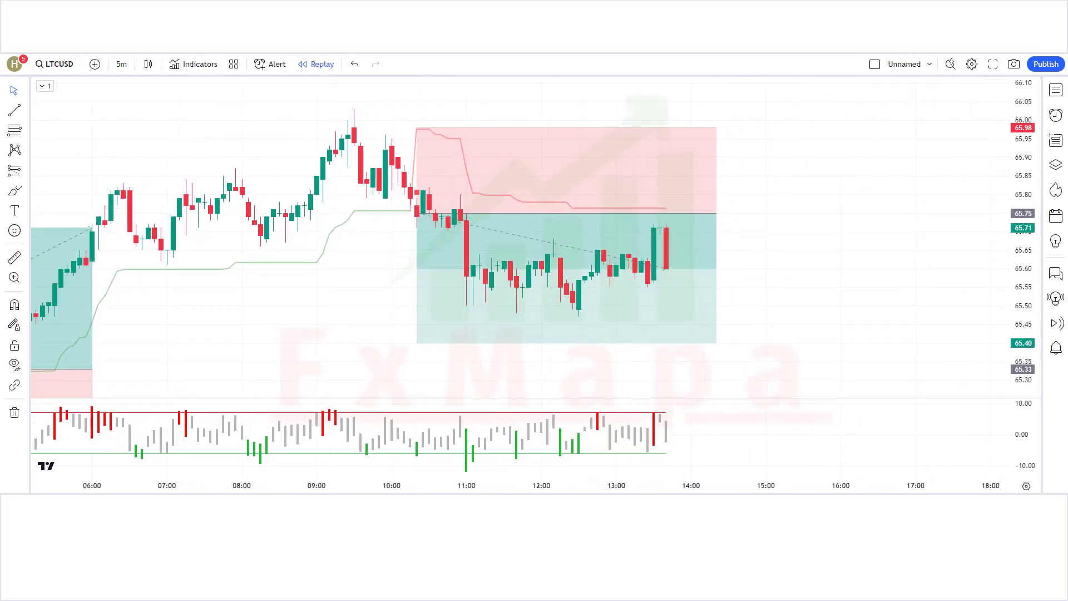
{"action": "left_click_drag", "start_coordinate": [657, 238], "coordinate": [834, 228]}
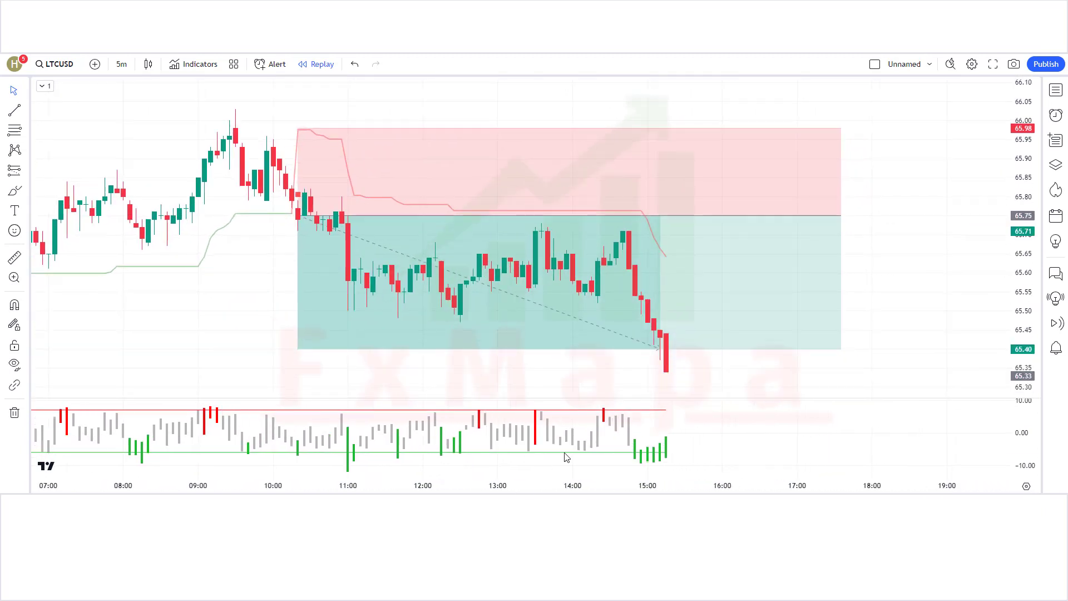
{"action": "left_click_drag", "start_coordinate": [842, 217], "coordinate": [663, 333]}
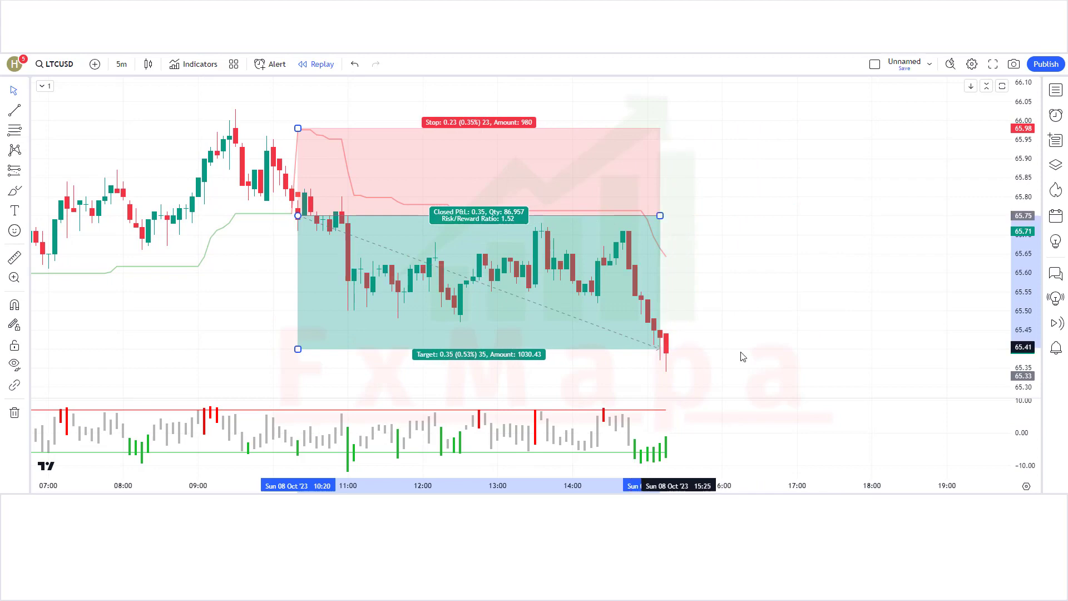
{"action": "left_click", "coordinate": [633, 429]}
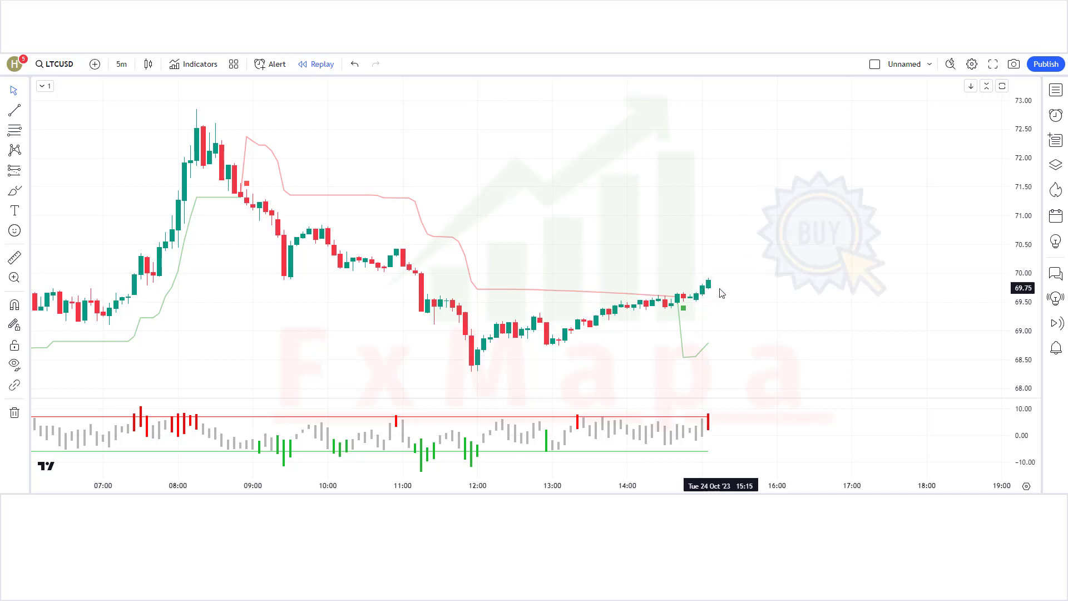
- Place a long position at 69.86 with stop 68.80 and target 71.45
{"action": "left_click", "coordinate": [25, 171]}
{"action": "left_click", "coordinate": [71, 180]}
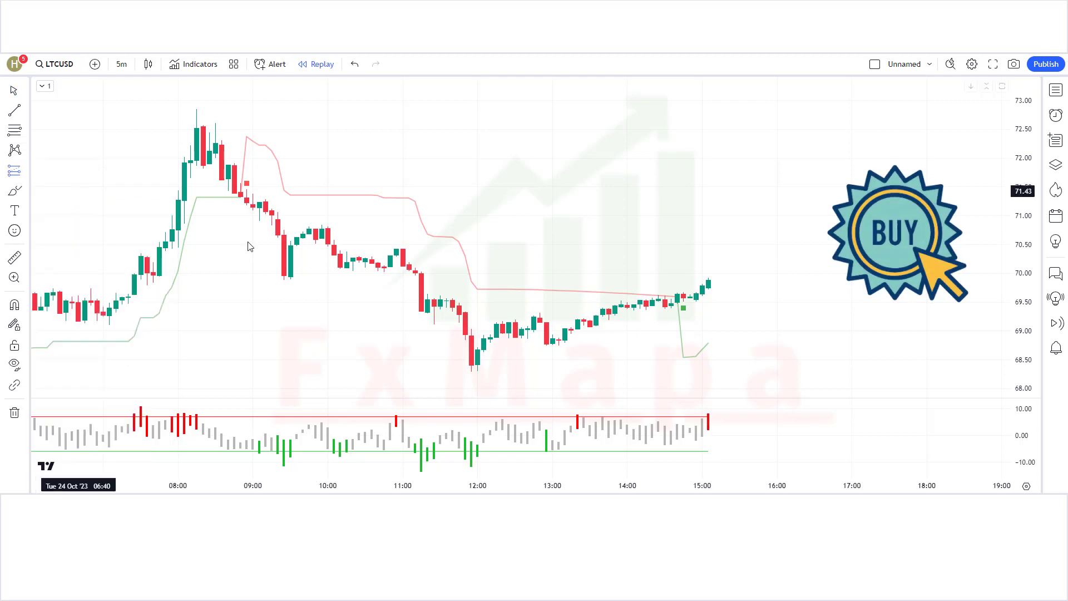
{"action": "left_click", "coordinate": [709, 282]}
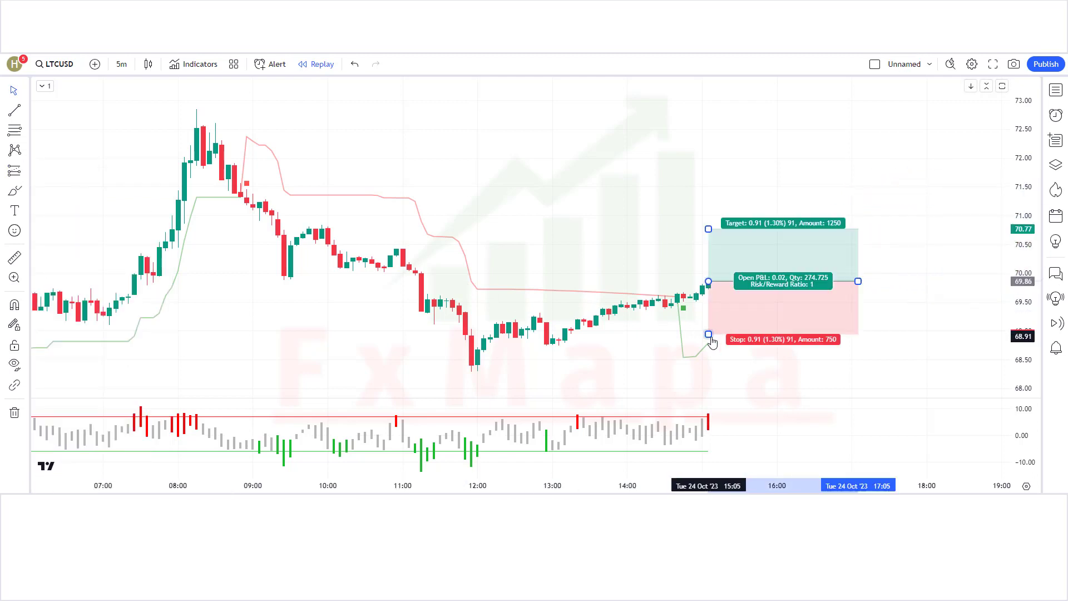
{"action": "left_click_drag", "start_coordinate": [709, 335], "coordinate": [722, 341]}
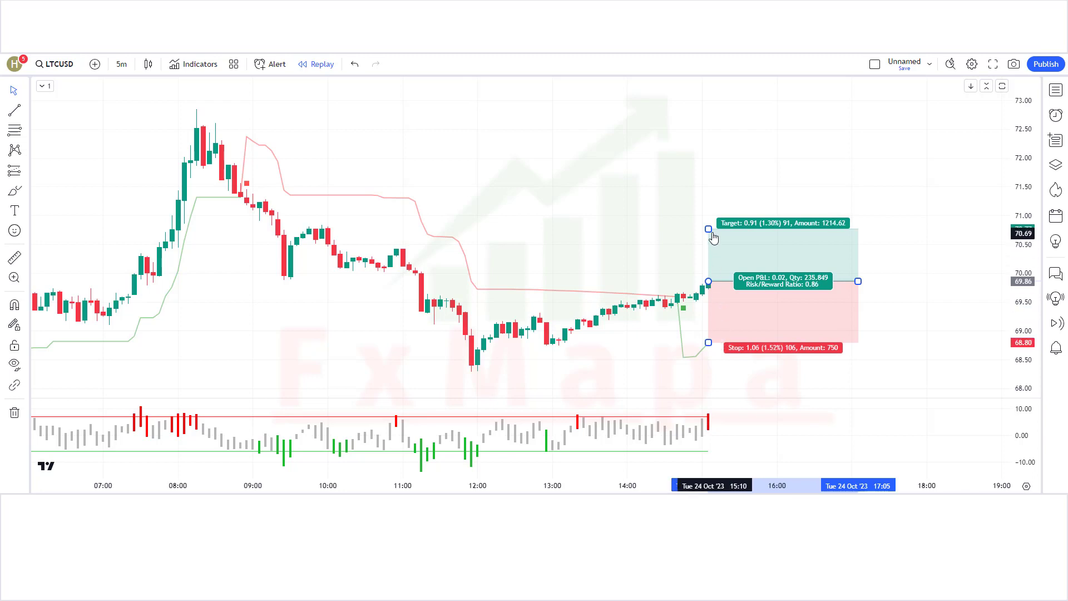
{"action": "left_click_drag", "start_coordinate": [709, 228], "coordinate": [716, 190]}
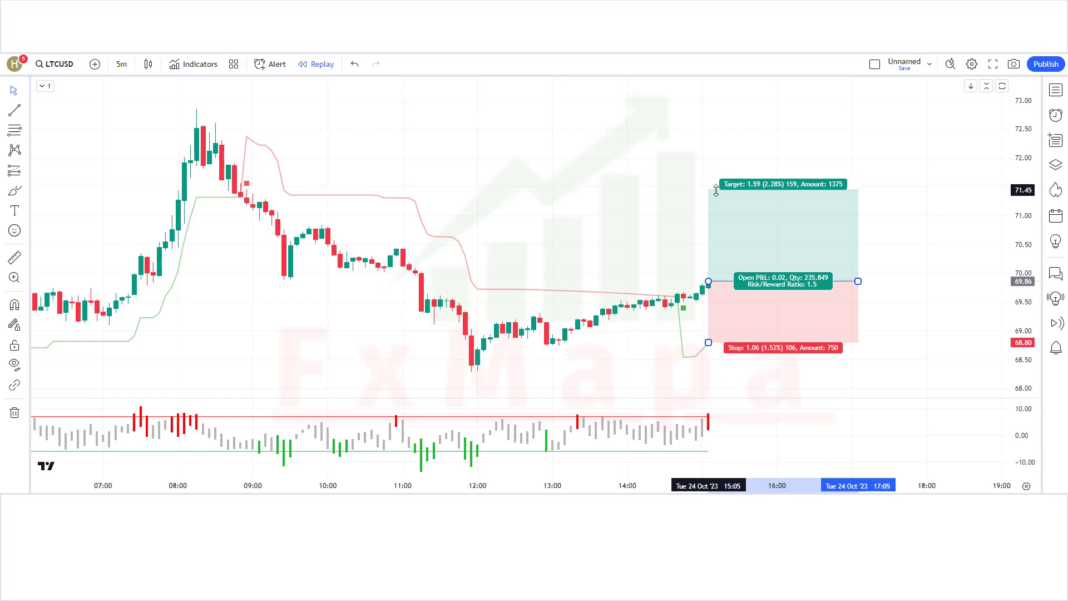
{"action": "left_click", "coordinate": [942, 305]}
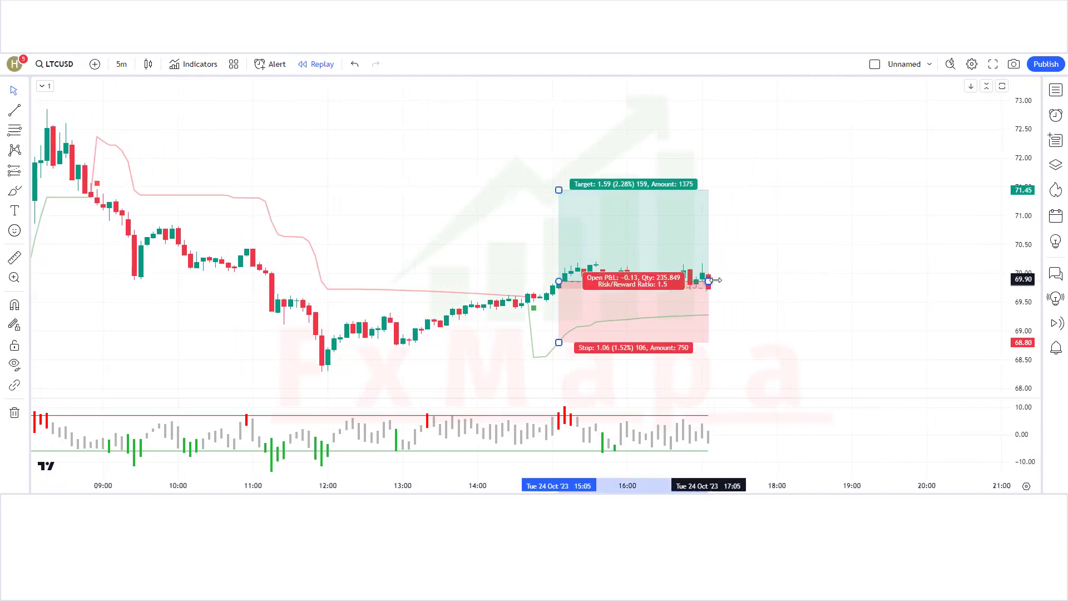
- Extend the long box, then trim it to end at the candle hitting 71.45
{"action": "left_click_drag", "start_coordinate": [708, 281], "coordinate": [890, 281]}
{"action": "left_click", "coordinate": [964, 318]}
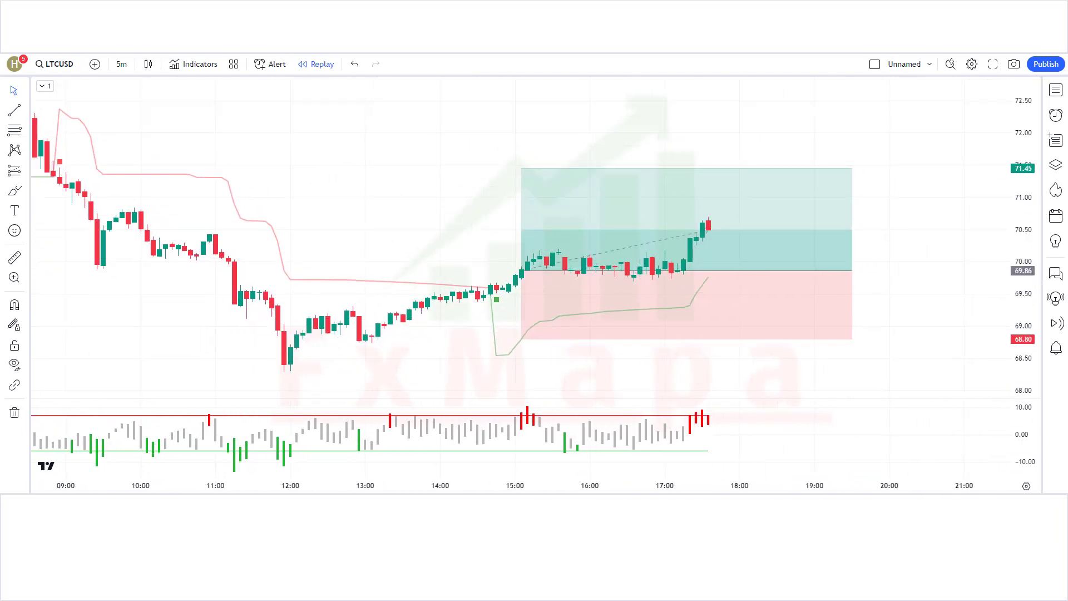
{"action": "left_click", "coordinate": [759, 272]}
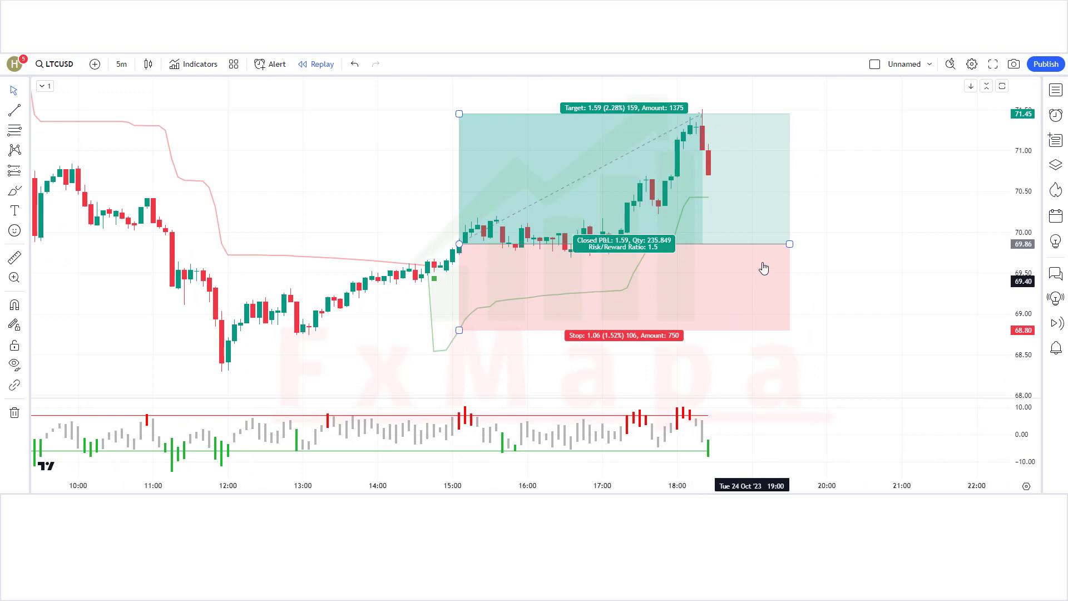
{"action": "left_click_drag", "start_coordinate": [790, 244], "coordinate": [704, 279]}
{"action": "left_click", "coordinate": [789, 298]}
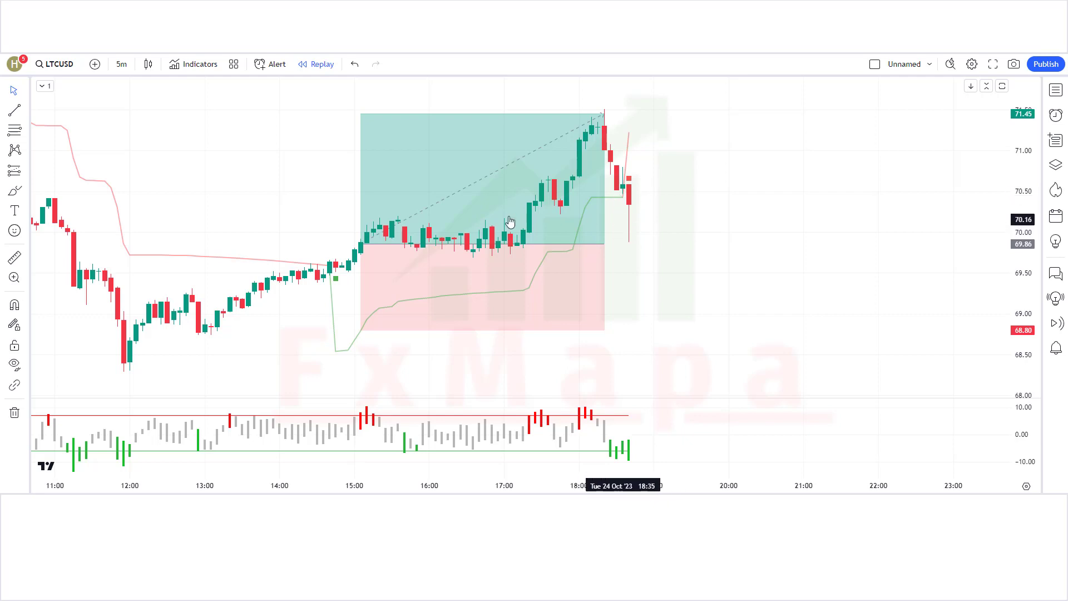
- Place a short position at 70.37 with stop 71.23 and target 69.07
{"action": "left_click", "coordinate": [25, 170]}
{"action": "left_click", "coordinate": [86, 207]}
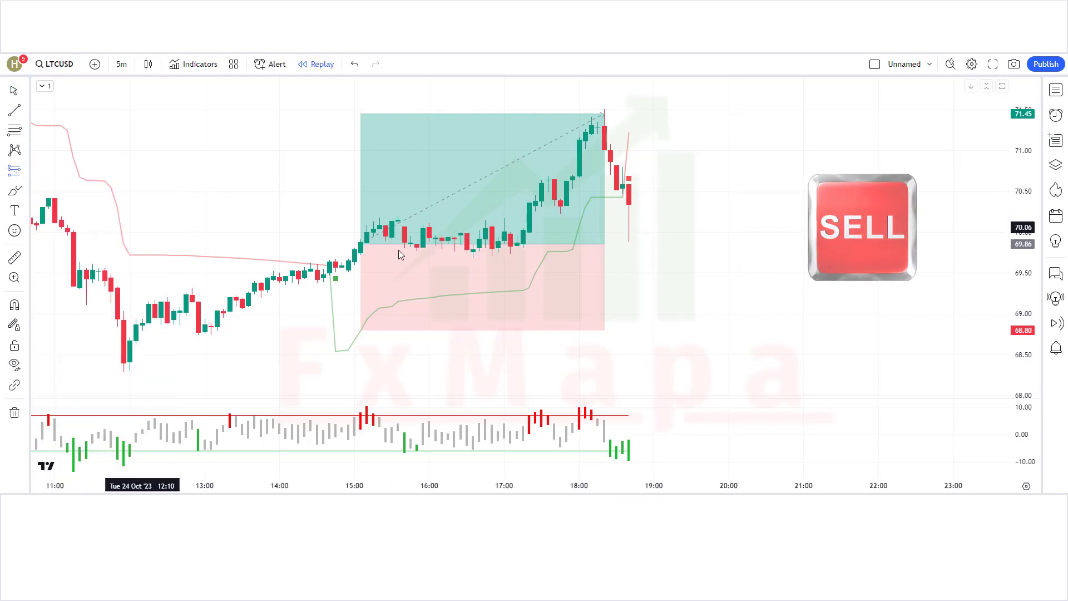
{"action": "left_click", "coordinate": [630, 203]}
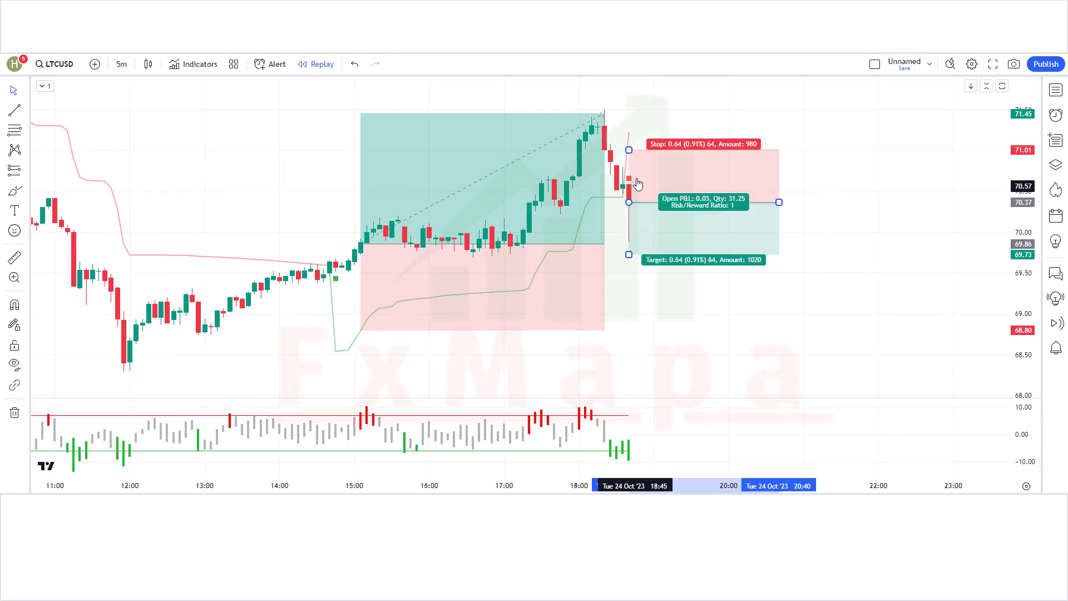
{"action": "left_click_drag", "start_coordinate": [629, 150], "coordinate": [658, 131]}
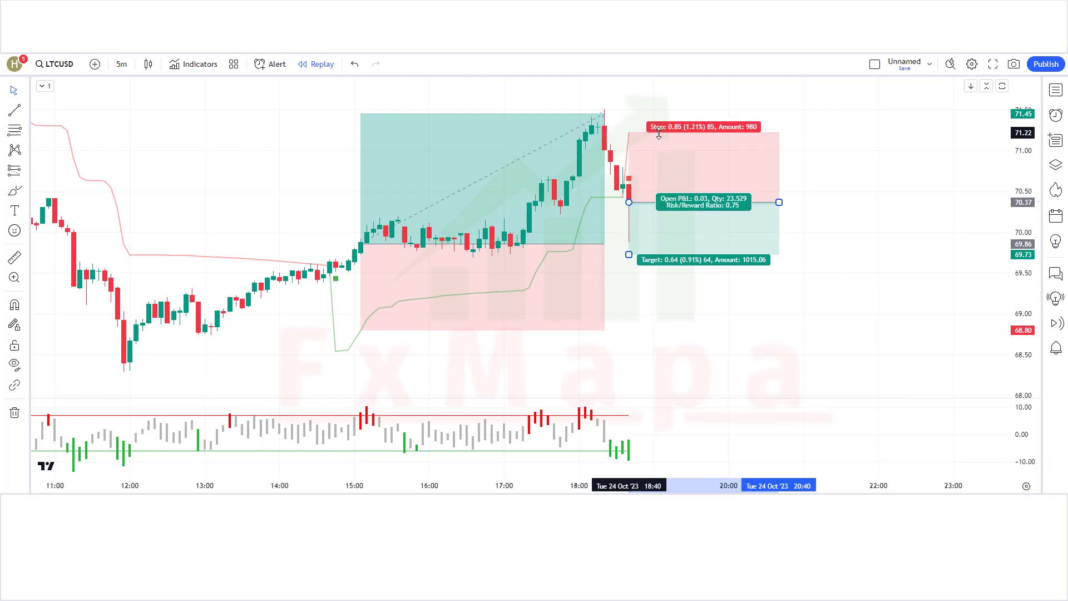
{"action": "left_click_drag", "start_coordinate": [629, 254], "coordinate": [645, 308]}
{"action": "left_click", "coordinate": [643, 354]}
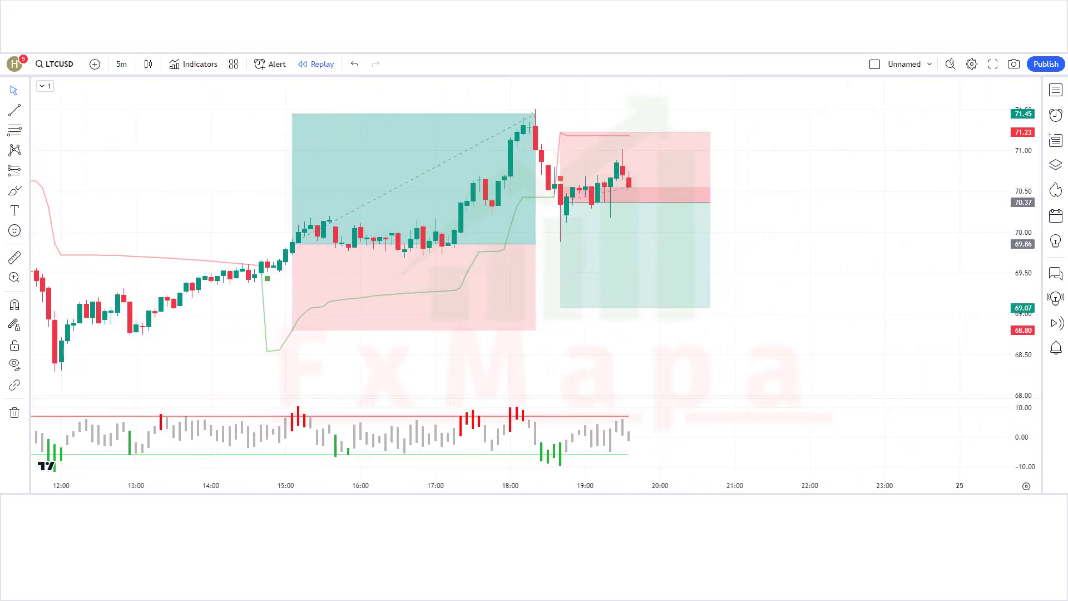
- Extend the short box, then trim it to end at the candle hitting 69.07
{"action": "left_click_drag", "start_coordinate": [641, 210], "coordinate": [812, 207]}
{"action": "left_click", "coordinate": [875, 232]}
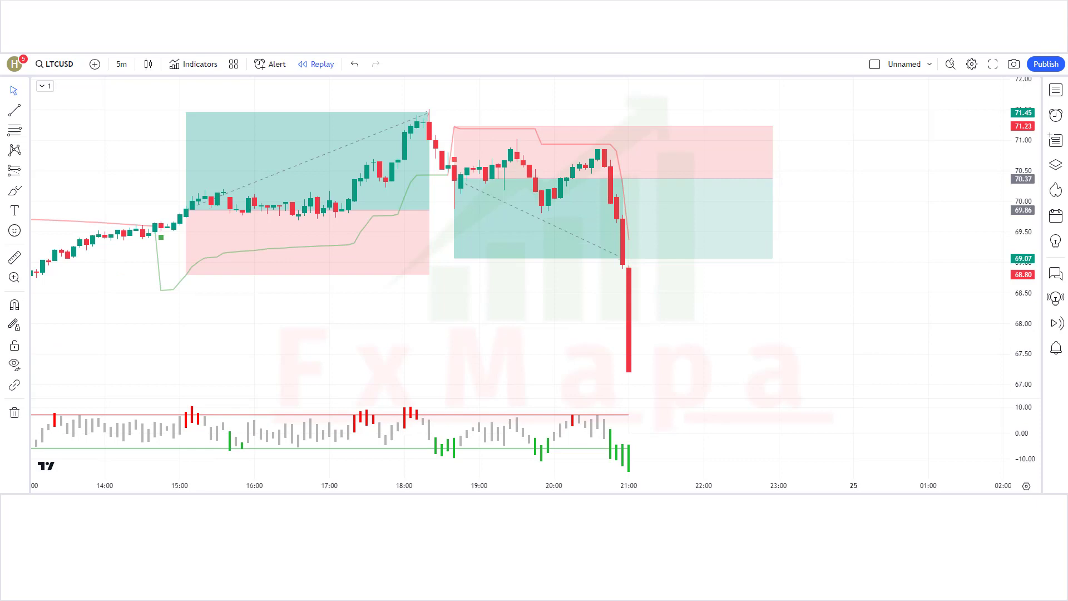
{"action": "left_click", "coordinate": [740, 202]}
{"action": "left_click_drag", "start_coordinate": [771, 179], "coordinate": [629, 217]}
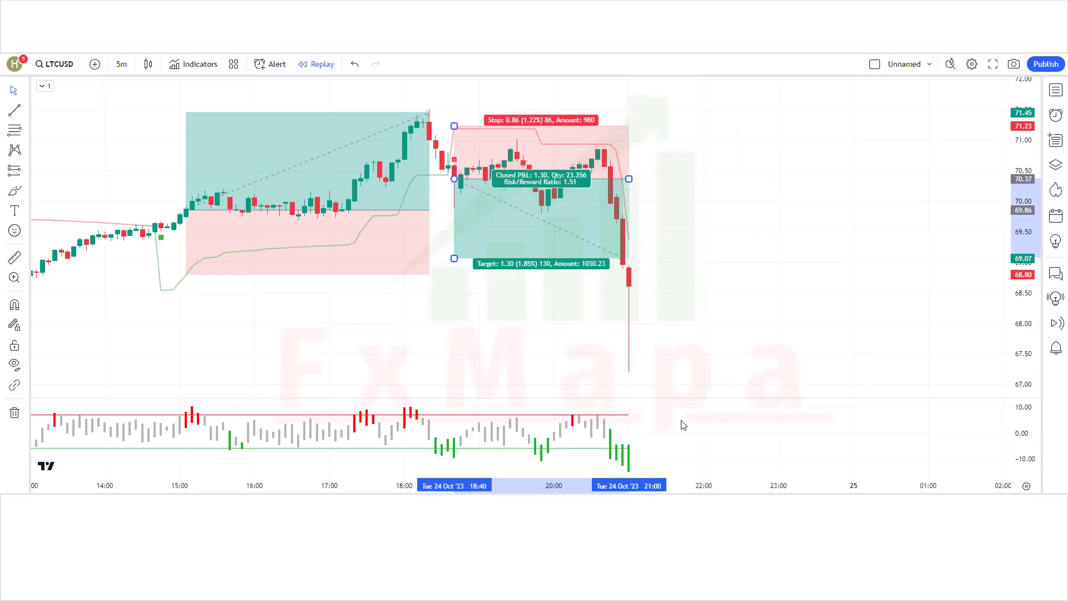
{"action": "left_click", "coordinate": [790, 295]}
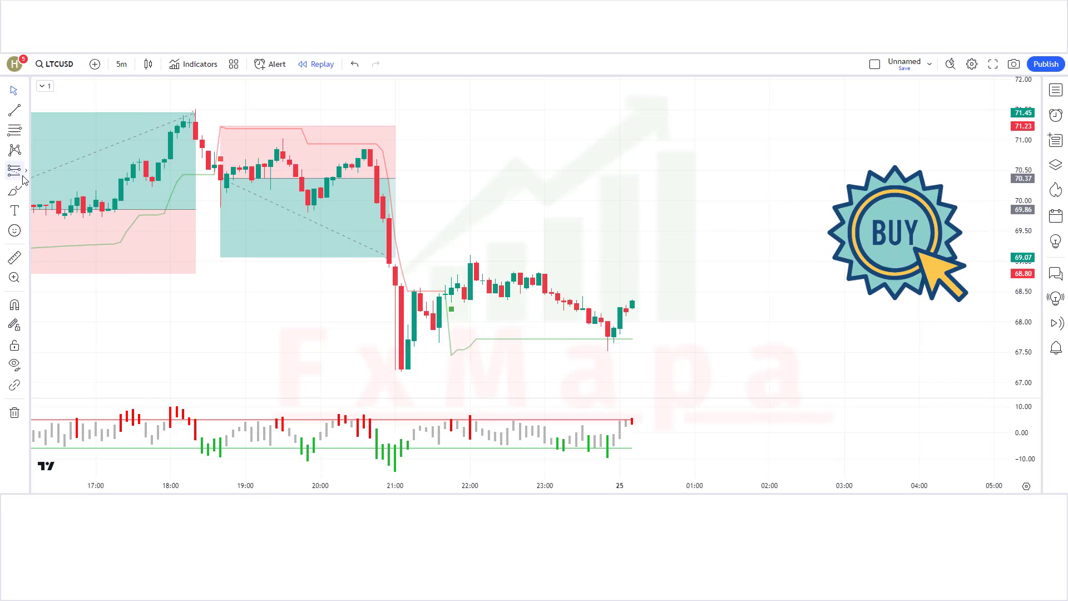
- Place a long position at 68.36 with stop 67.73 and target 69.33
{"action": "left_click", "coordinate": [25, 171]}
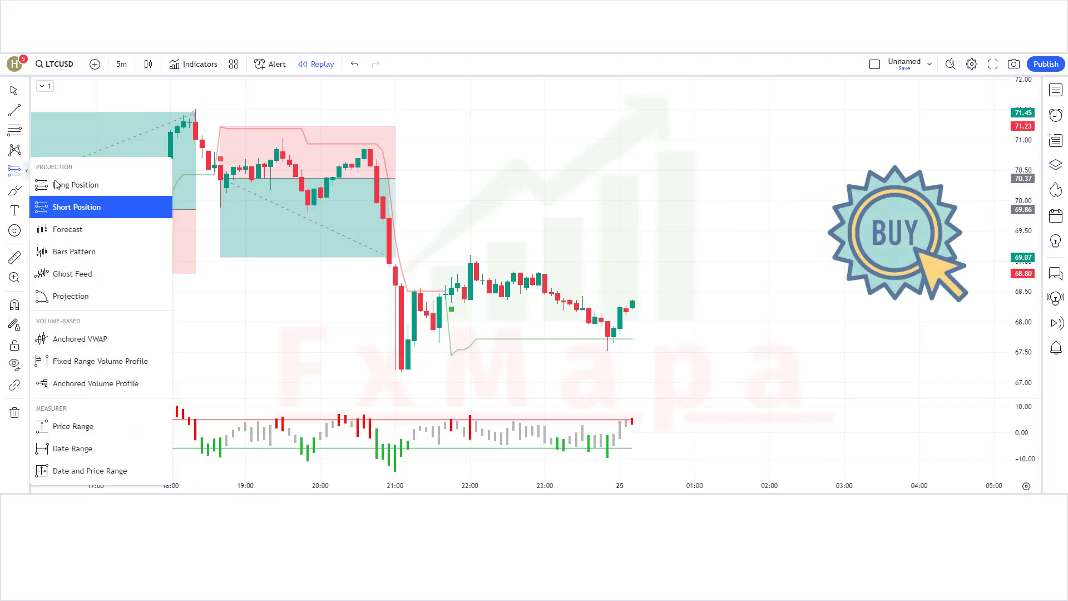
{"action": "left_click", "coordinate": [89, 188]}
{"action": "left_click", "coordinate": [632, 300]}
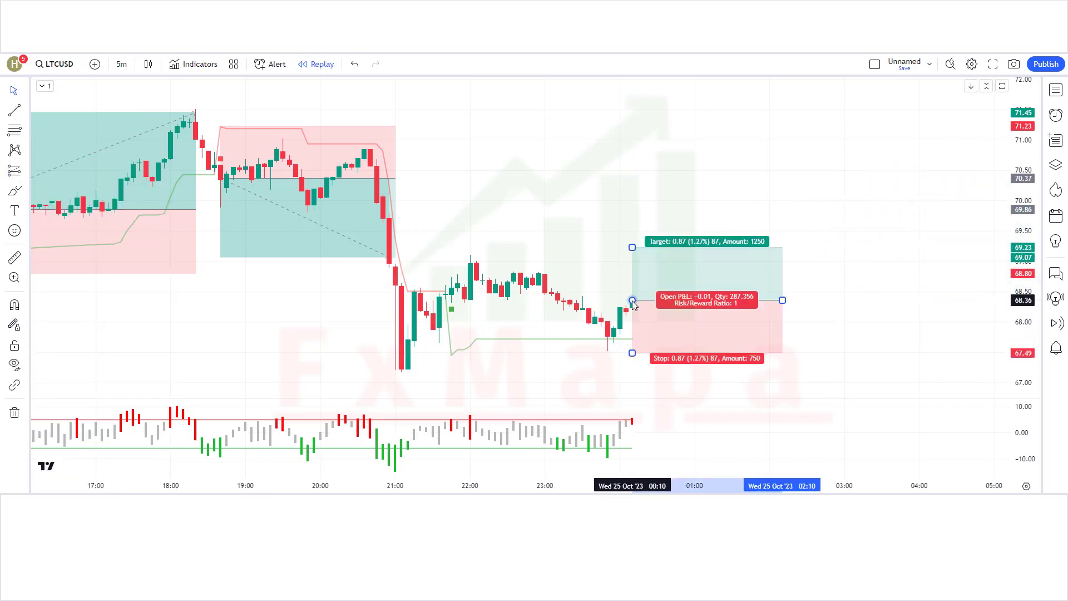
{"action": "left_click_drag", "start_coordinate": [642, 355], "coordinate": [657, 339]}
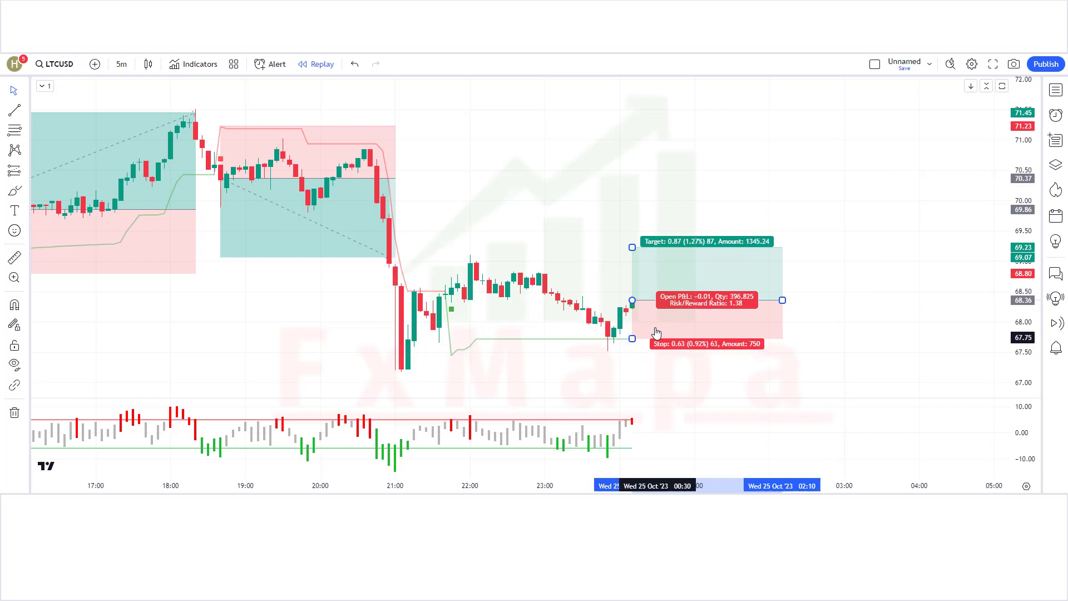
{"action": "mouse_move", "coordinate": [633, 247]}
{"action": "left_mouse_down"}
{"action": "mouse_move", "coordinate": [638, 224]}
{"action": "mouse_move", "coordinate": [648, 241]}
{"action": "left_mouse_up"}
{"action": "left_click", "coordinate": [852, 332]}
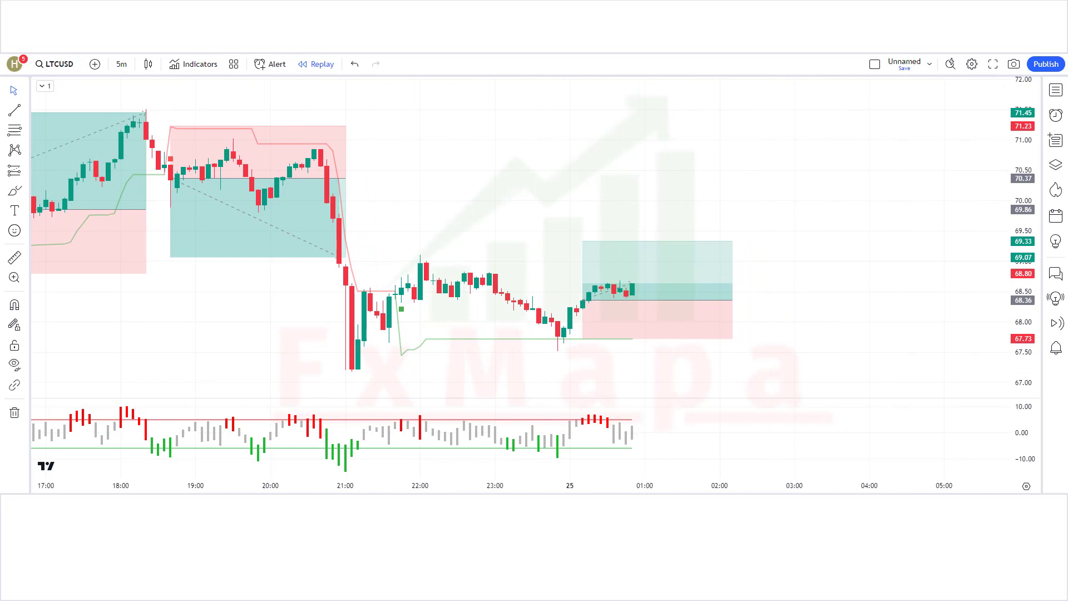
- Stretch the long box over new bars, then end it at the candle hitting 69.33
{"action": "left_click_drag", "start_coordinate": [633, 301], "coordinate": [833, 307]}
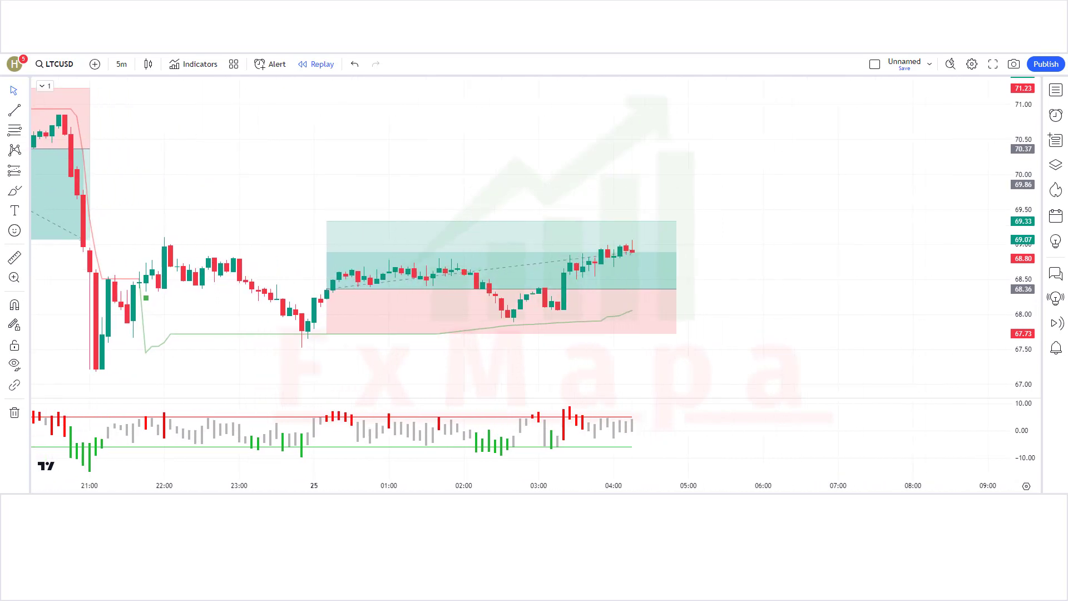
{"action": "left_click_drag", "start_coordinate": [651, 289], "coordinate": [796, 289]}
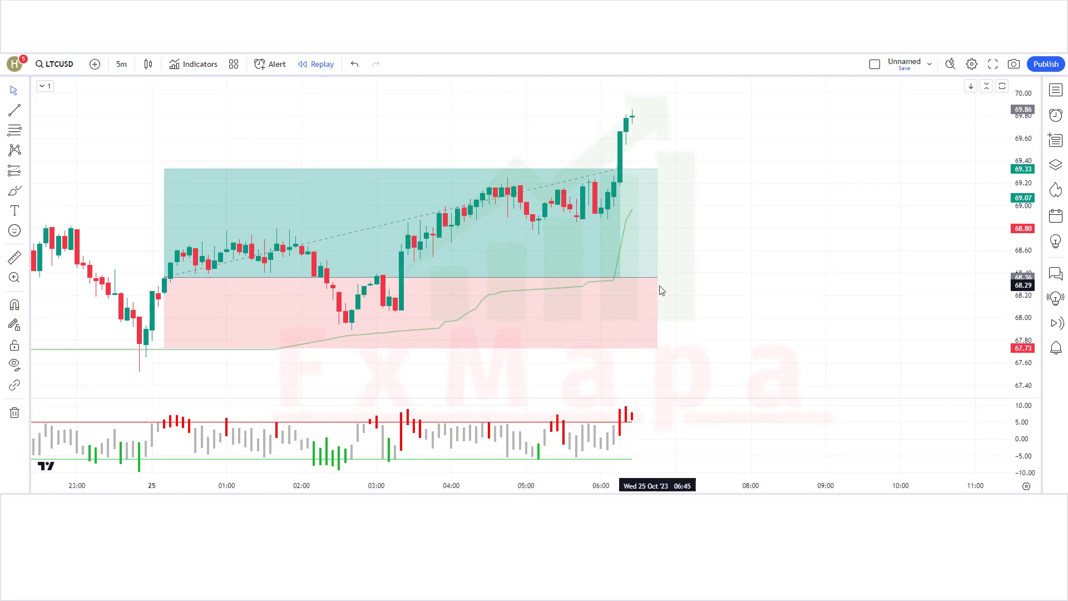
{"action": "left_click_drag", "start_coordinate": [657, 279], "coordinate": [620, 279]}
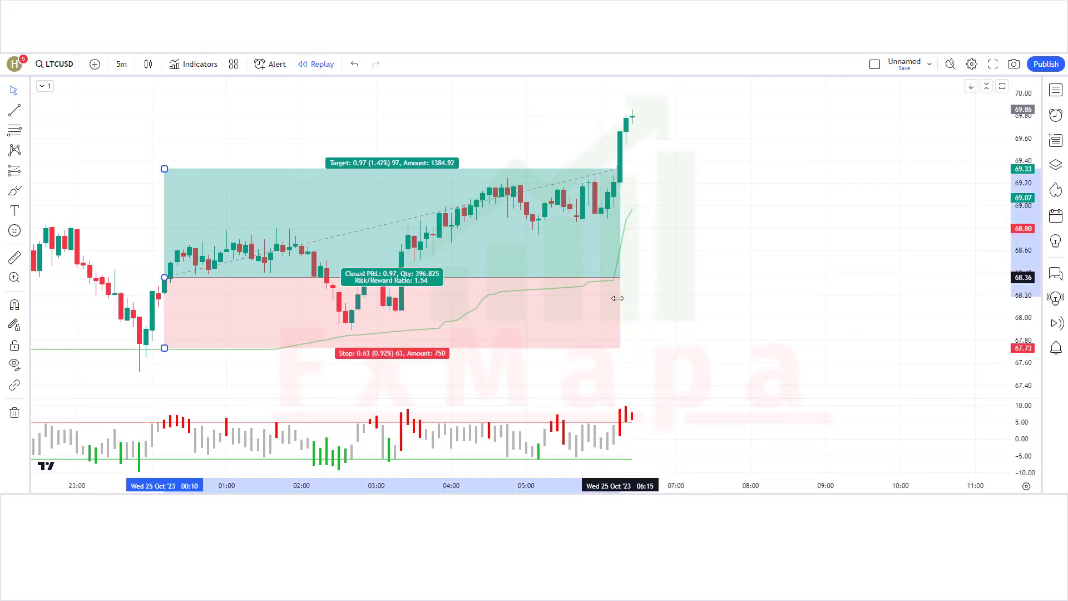
{"action": "left_click", "coordinate": [790, 315]}
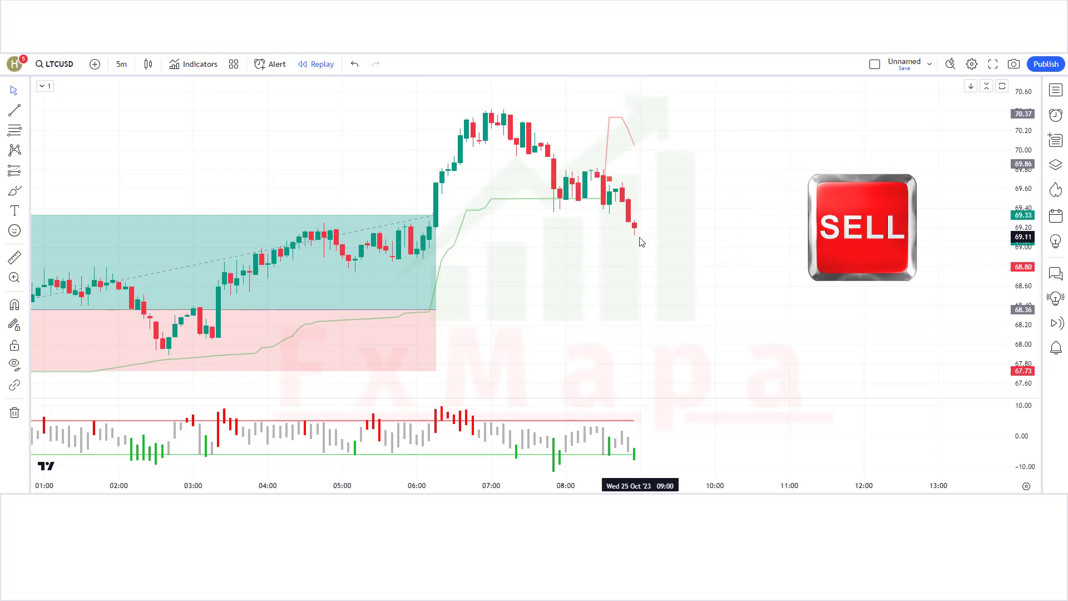
- Place a short position at 69.21 with stop 70.06 and target 67.92
{"action": "left_click", "coordinate": [28, 173]}
{"action": "left_click", "coordinate": [84, 115]}
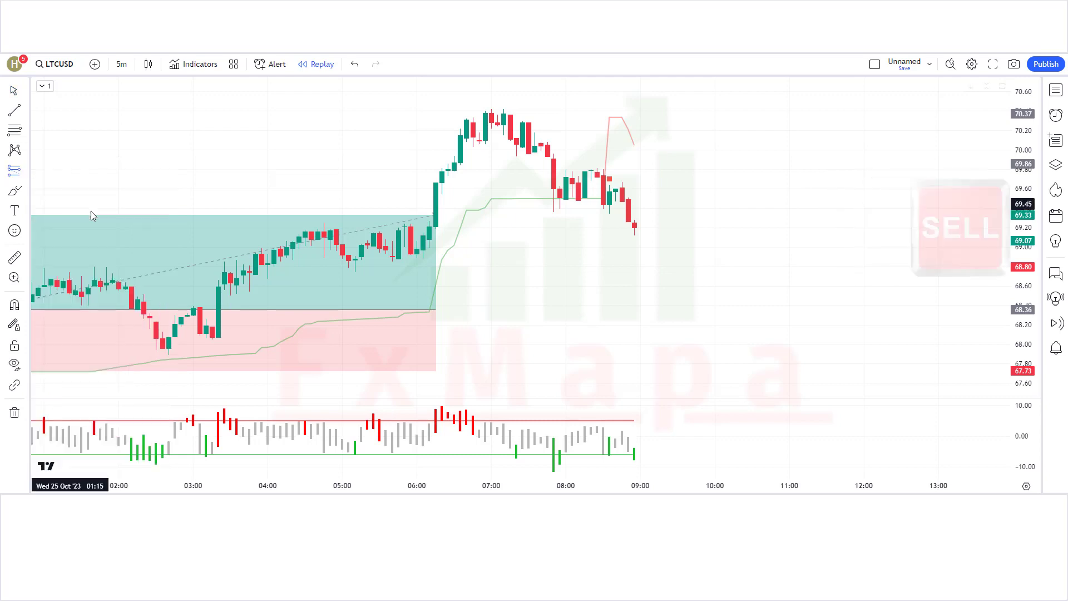
{"action": "left_click", "coordinate": [635, 226]}
{"action": "left_click_drag", "start_coordinate": [635, 177], "coordinate": [658, 145]}
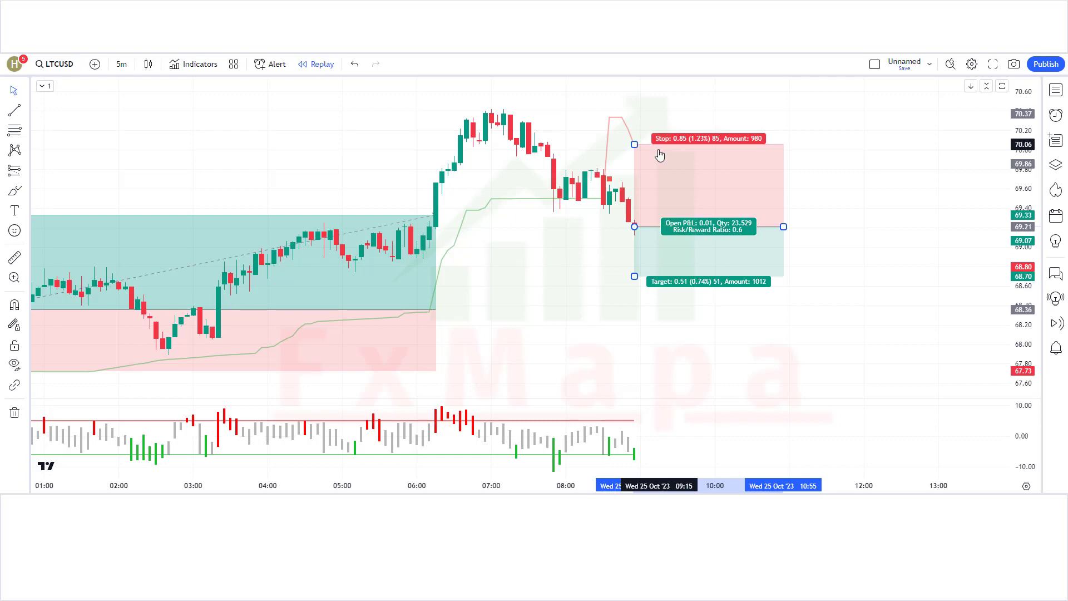
{"action": "left_click_drag", "start_coordinate": [635, 278], "coordinate": [643, 351]}
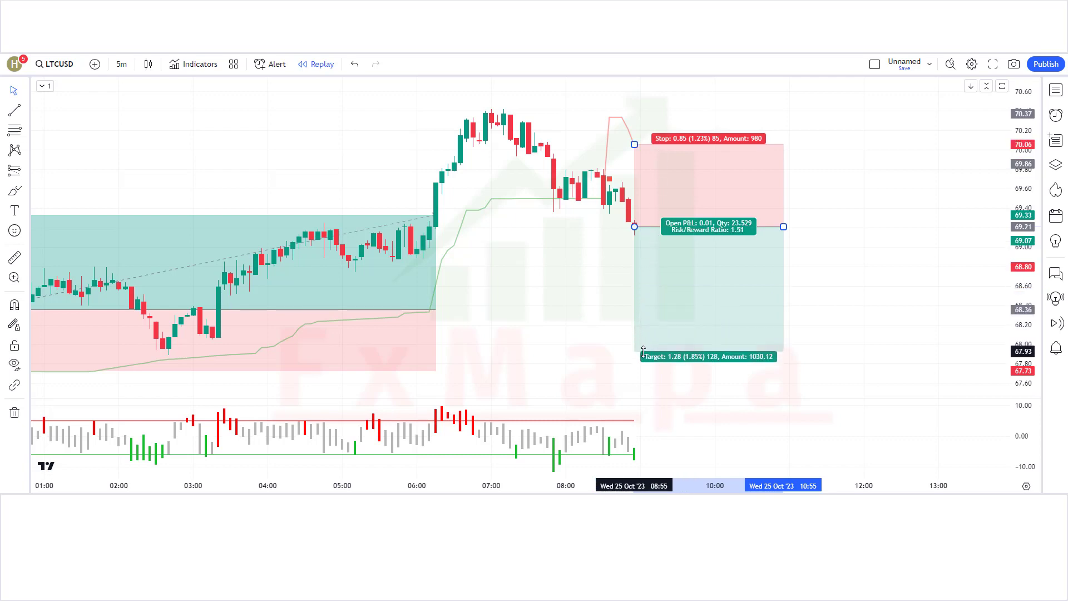
{"action": "left_click", "coordinate": [811, 334]}
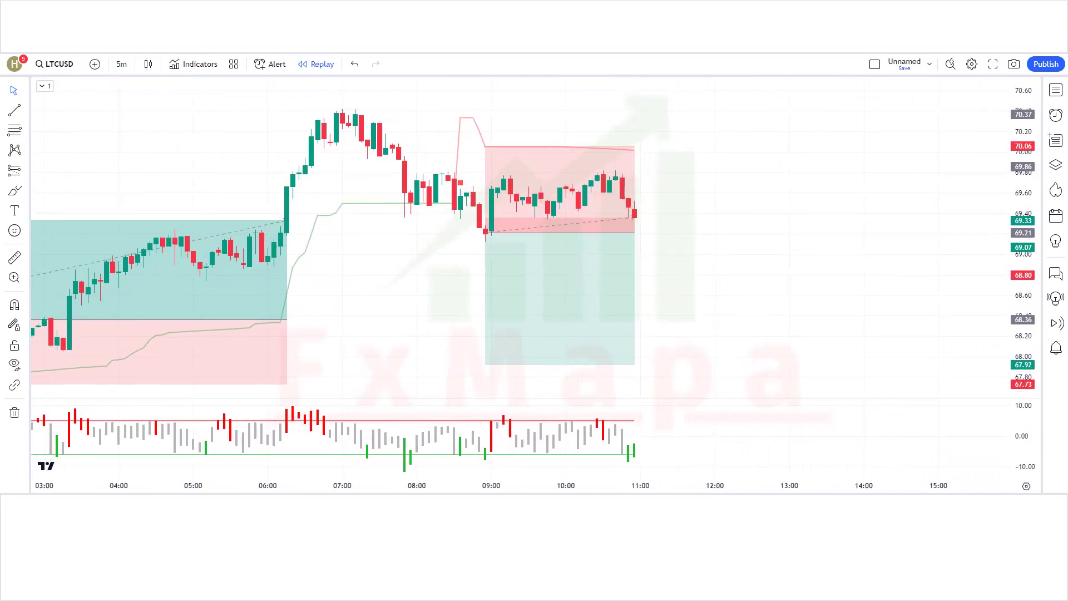
- Extend the short box, then trim it to end at the candle reaching 67.92
{"action": "left_click", "coordinate": [629, 232]}
{"action": "left_click_drag", "start_coordinate": [629, 232], "coordinate": [871, 233]}
{"action": "left_click", "coordinate": [909, 267]}
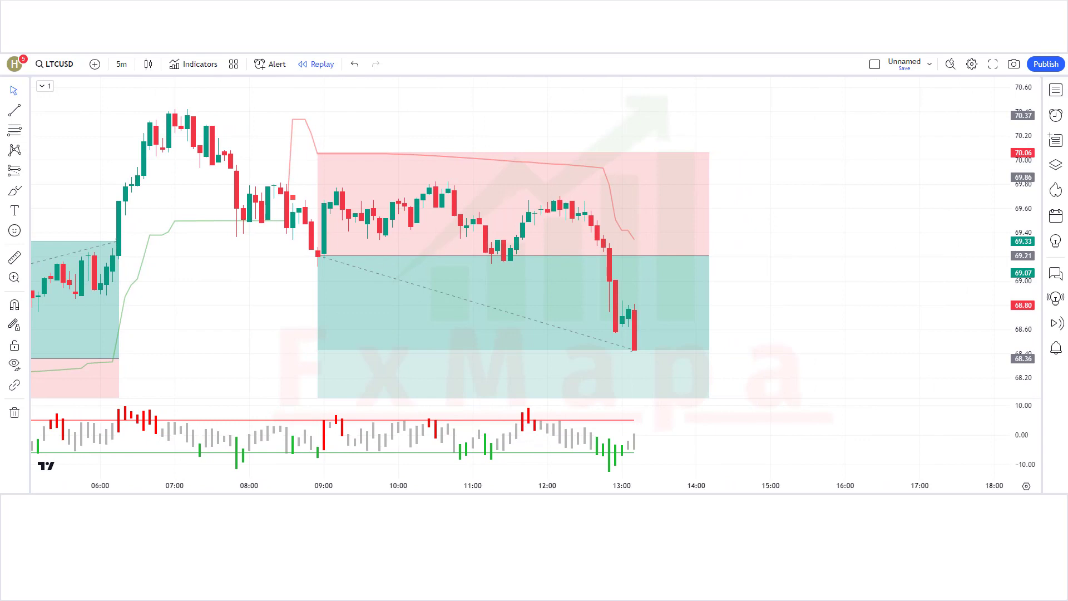
{"action": "left_click", "coordinate": [663, 244]}
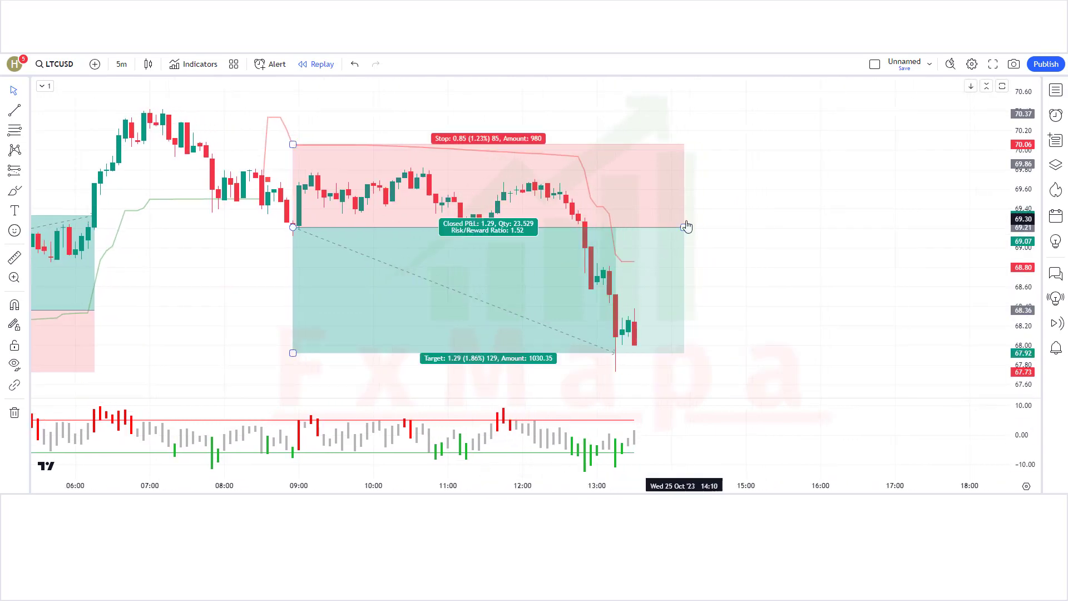
{"action": "left_click_drag", "start_coordinate": [688, 230], "coordinate": [616, 230]}
{"action": "left_click", "coordinate": [703, 298]}
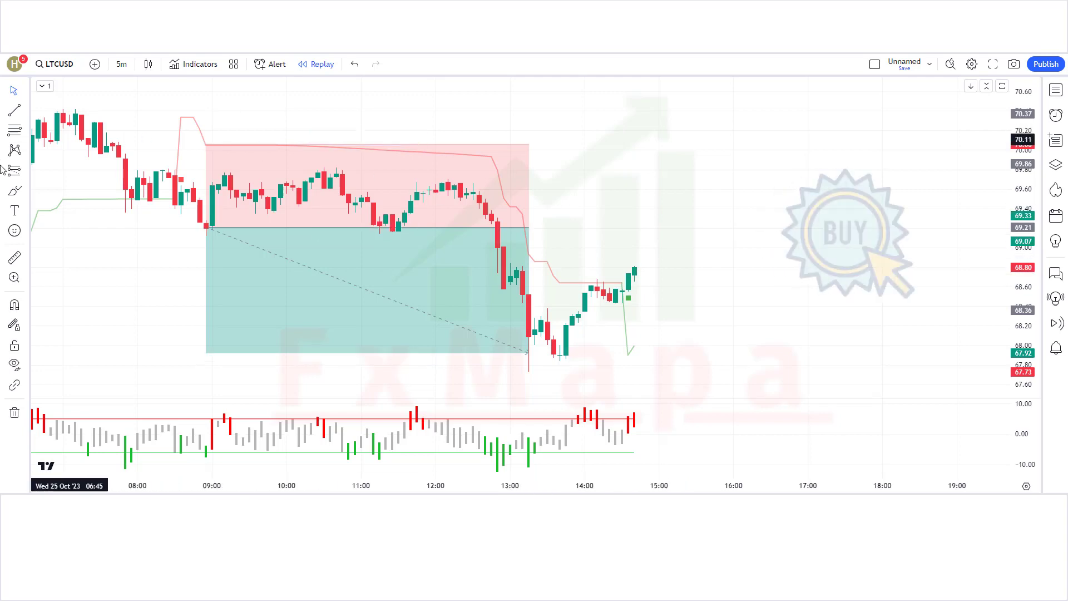
- Place a long position at 68.79 with stop 68.01 and target 69.97
{"action": "left_click", "coordinate": [27, 171]}
{"action": "left_click", "coordinate": [72, 114]}
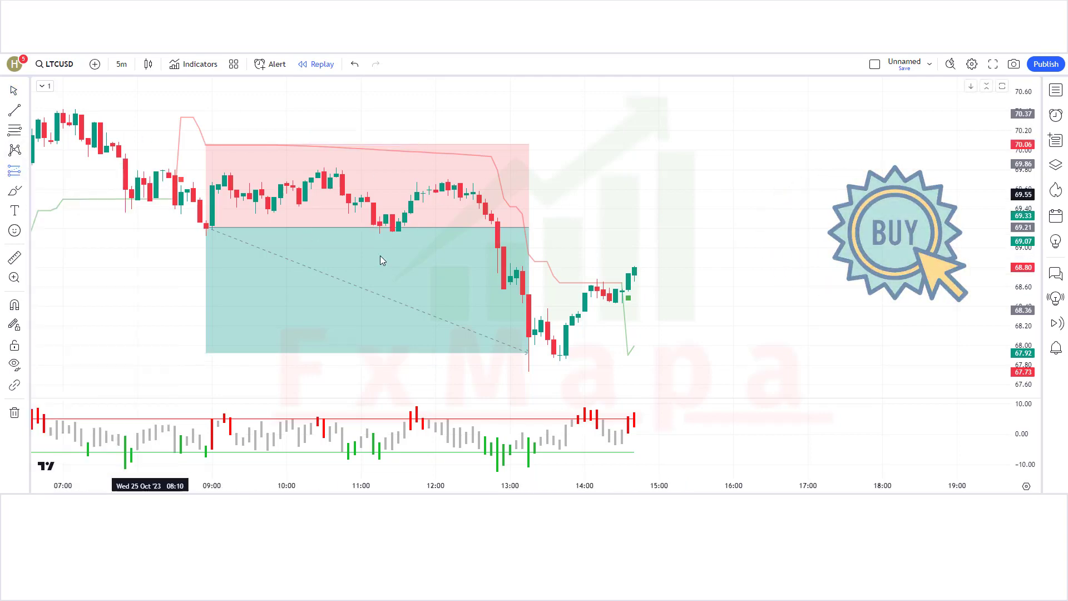
{"action": "left_click", "coordinate": [635, 269]}
{"action": "left_click_drag", "start_coordinate": [635, 321], "coordinate": [649, 345]}
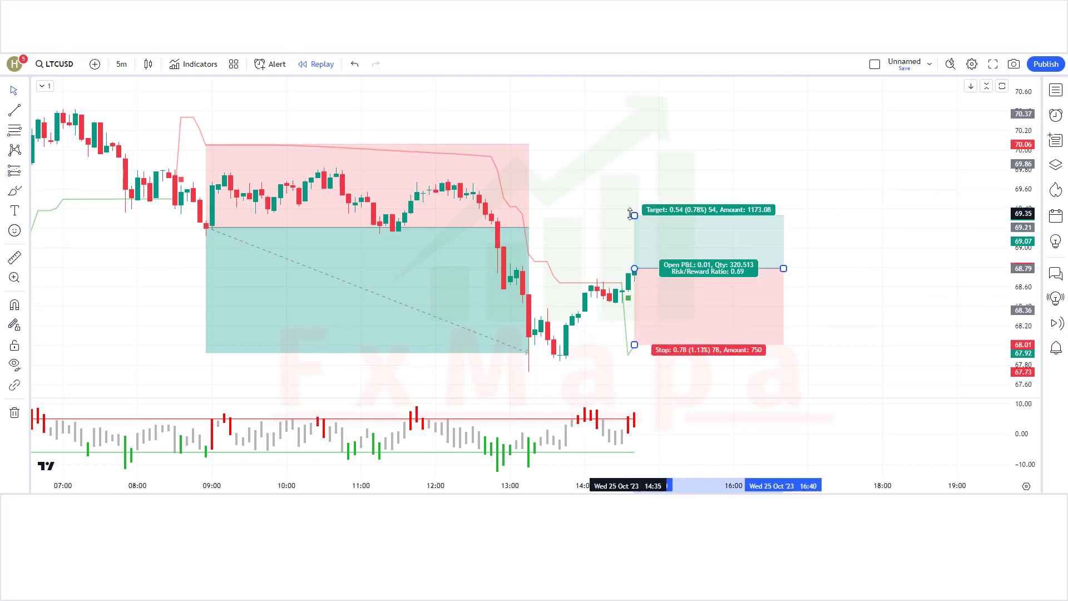
{"action": "left_click_drag", "start_coordinate": [635, 218], "coordinate": [686, 153]}
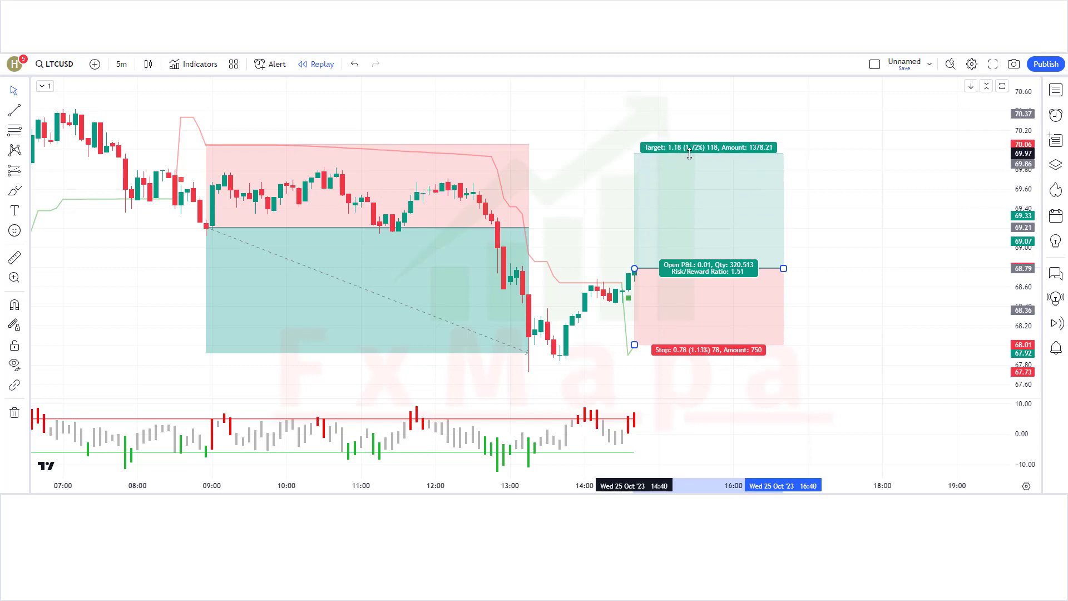
{"action": "left_click", "coordinate": [861, 290]}
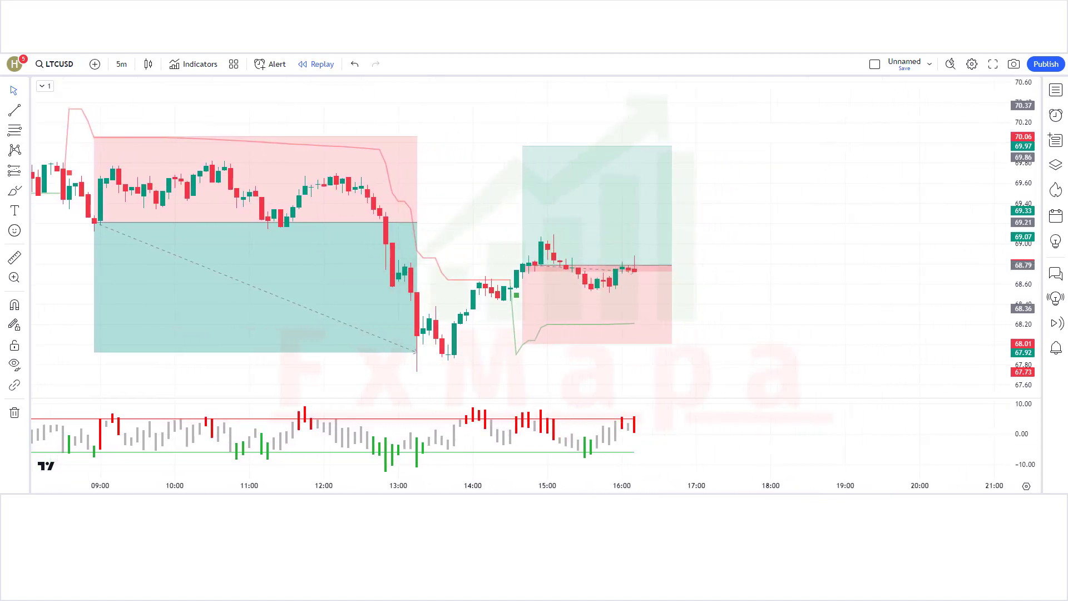
- Extend the long box as replay advances, then trim it to the candle hitting 69.97
{"action": "left_click_drag", "start_coordinate": [628, 265], "coordinate": [869, 265]}
{"action": "key", "text": "Escape"}
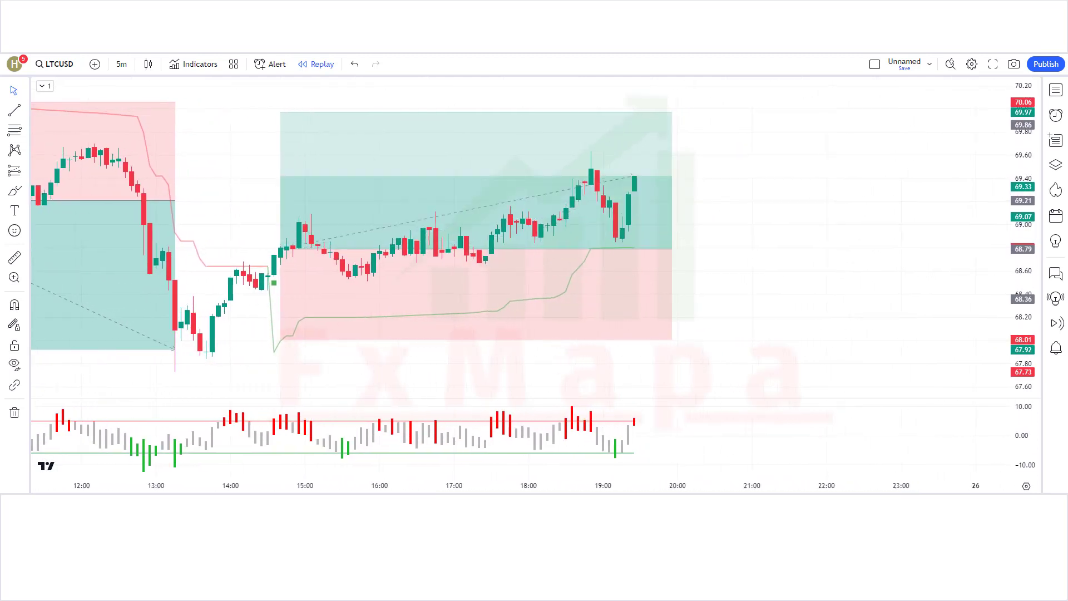
{"action": "left_click", "coordinate": [649, 250]}
{"action": "left_click_drag", "start_coordinate": [647, 248], "coordinate": [852, 255]}
{"action": "key", "text": "Escape"}
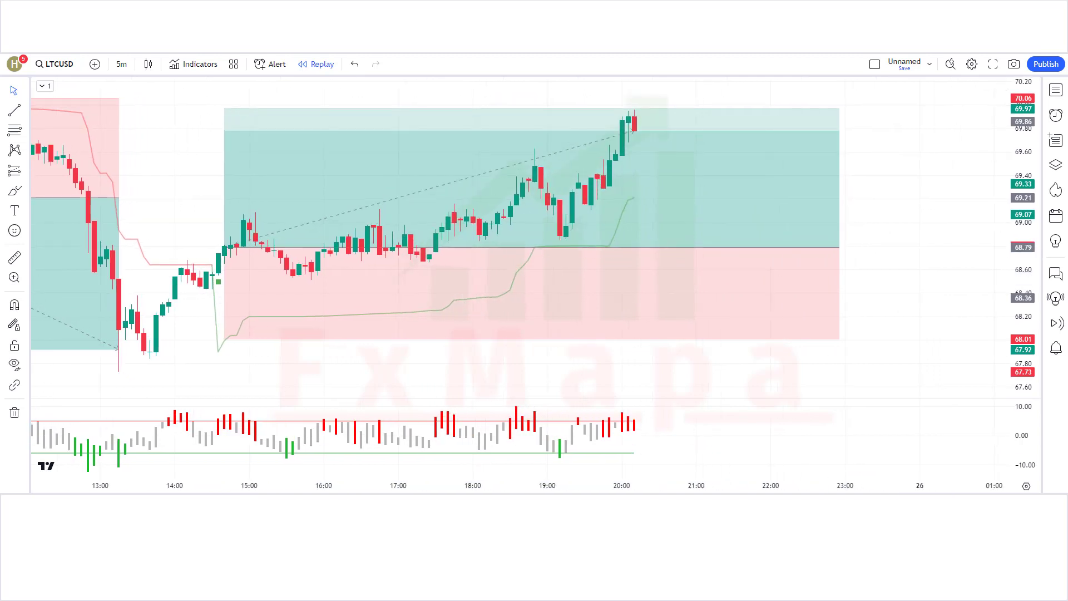
{"action": "left_click", "coordinate": [815, 267]}
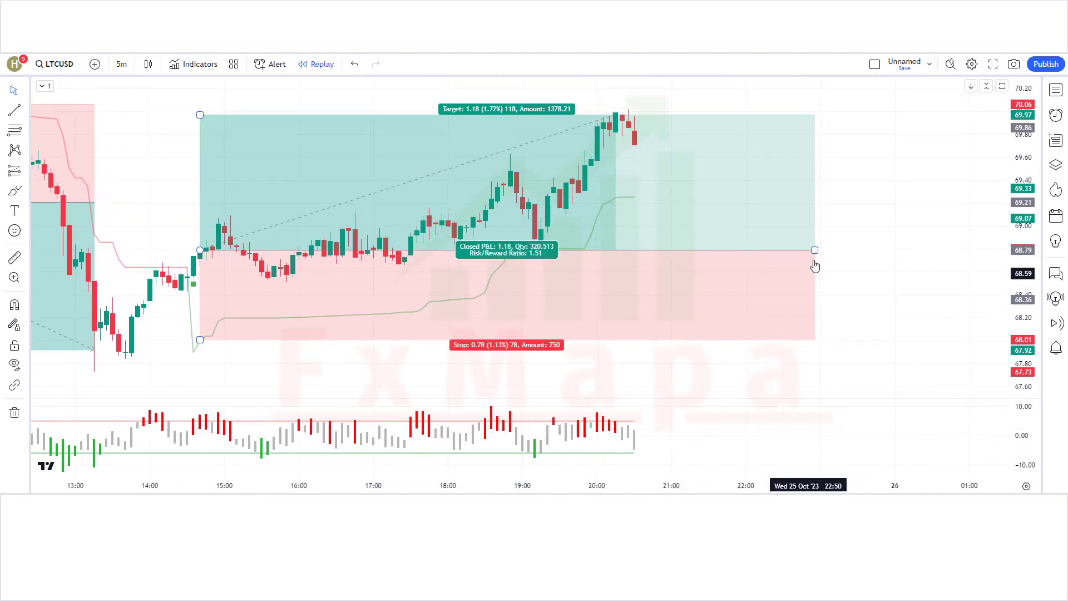
{"action": "left_click_drag", "start_coordinate": [815, 250], "coordinate": [615, 305]}
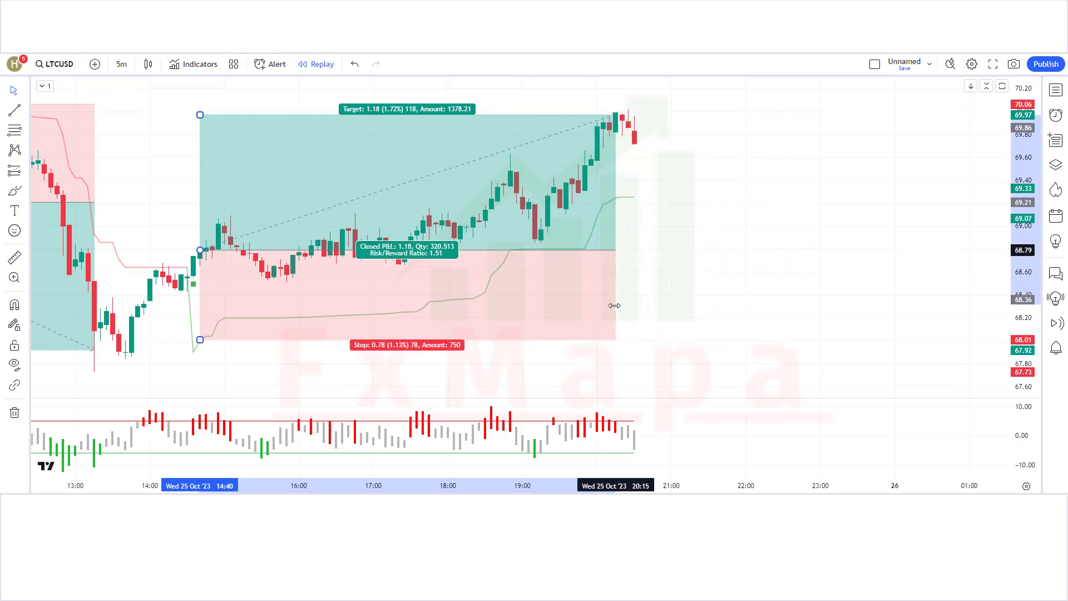
{"action": "left_click", "coordinate": [825, 324]}
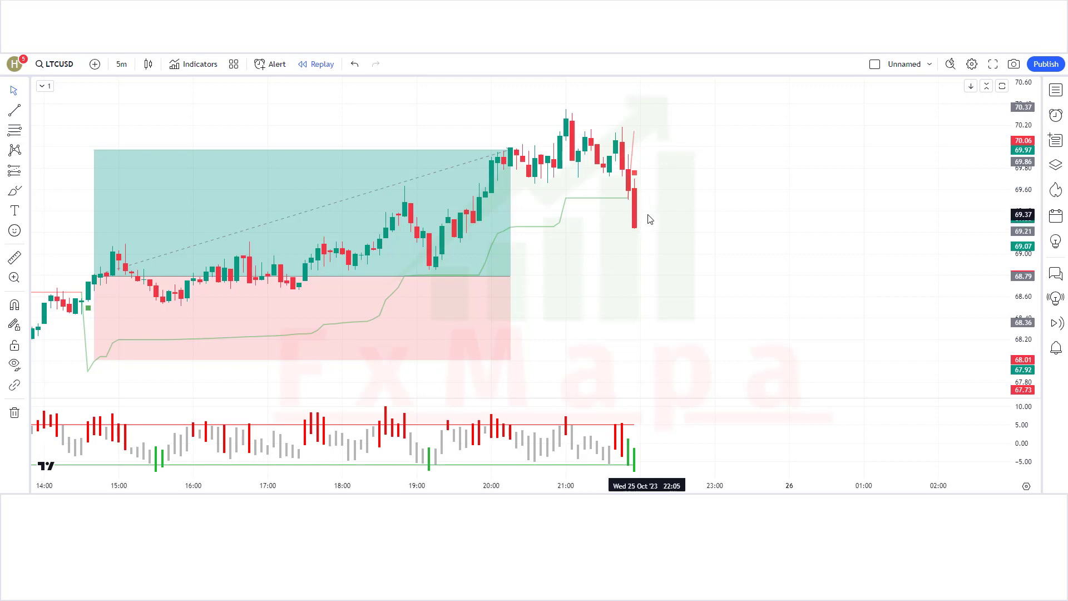
- Place a short position at 69.26 with stop 70.14 and target 67.94
{"action": "left_click", "coordinate": [14, 171]}
{"action": "left_click", "coordinate": [85, 209]}
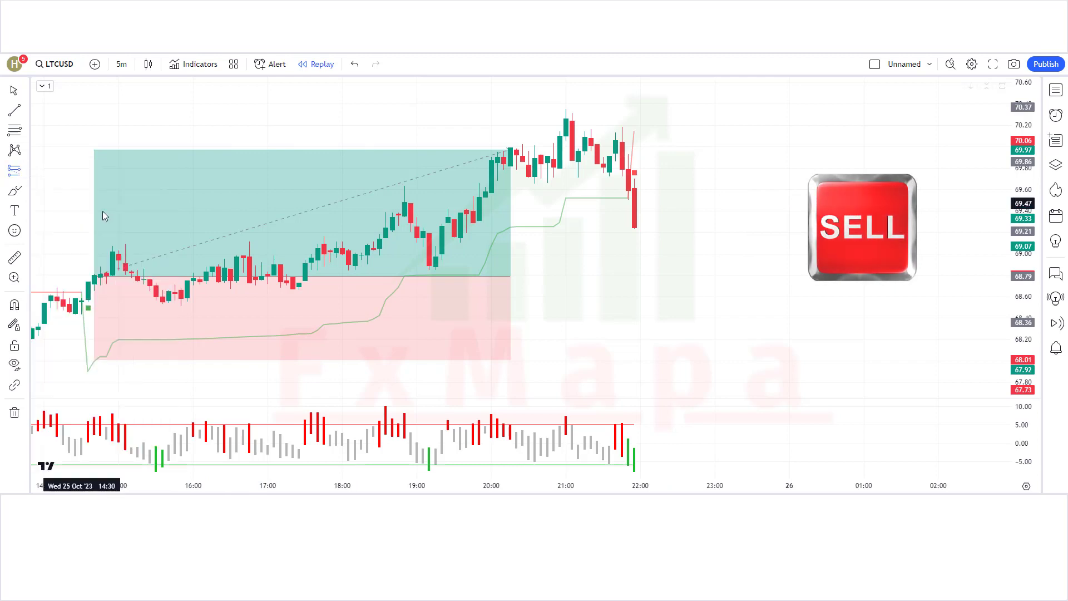
{"action": "left_click", "coordinate": [635, 226]}
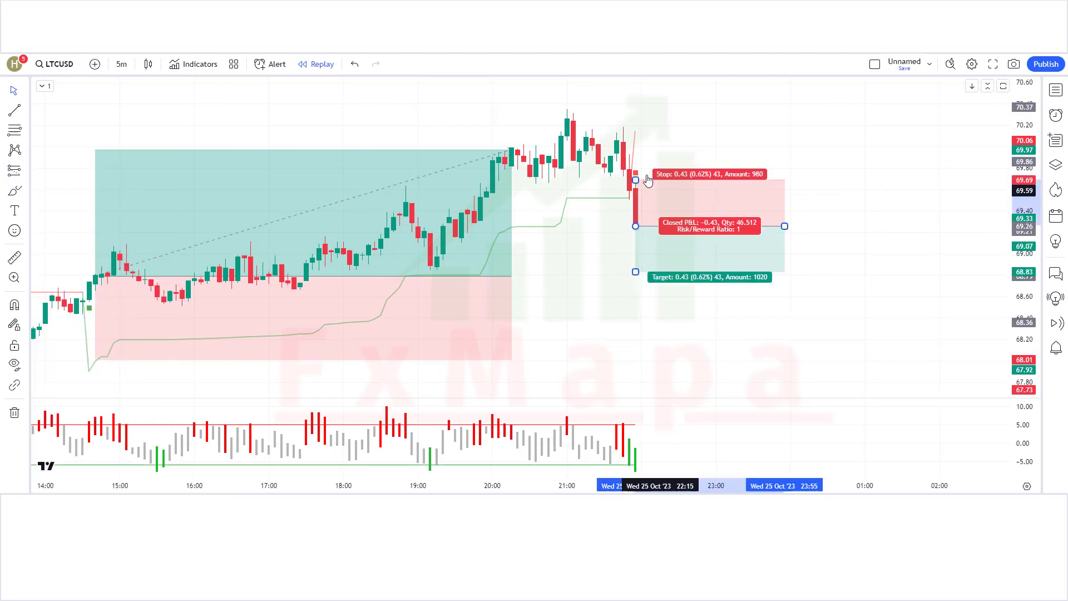
{"action": "left_click_drag", "start_coordinate": [668, 179], "coordinate": [668, 132]}
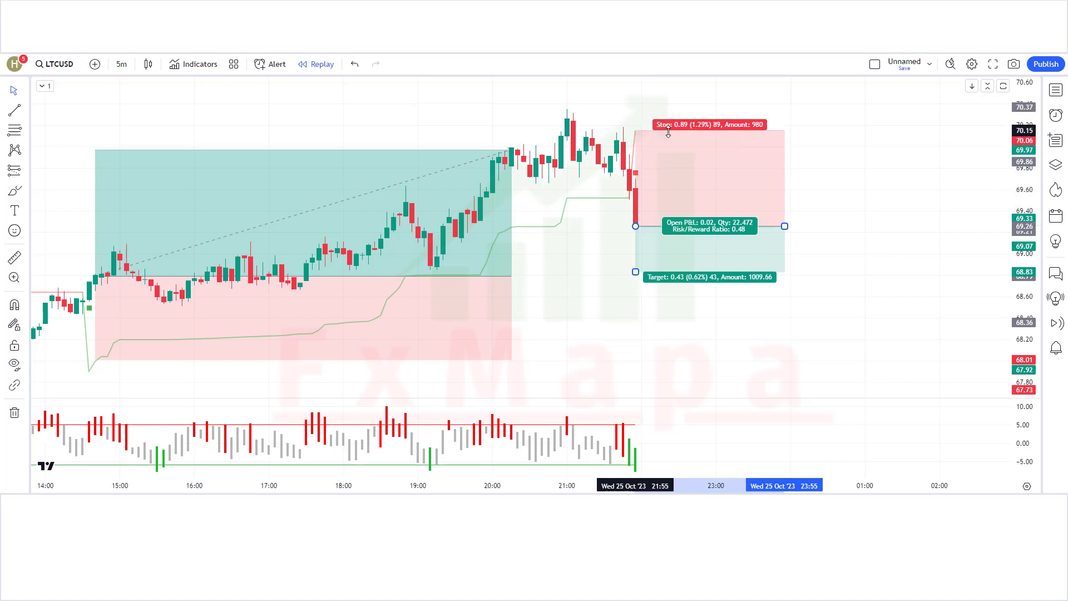
{"action": "left_click_drag", "start_coordinate": [636, 271], "coordinate": [639, 368]}
{"action": "left_click", "coordinate": [849, 349]}
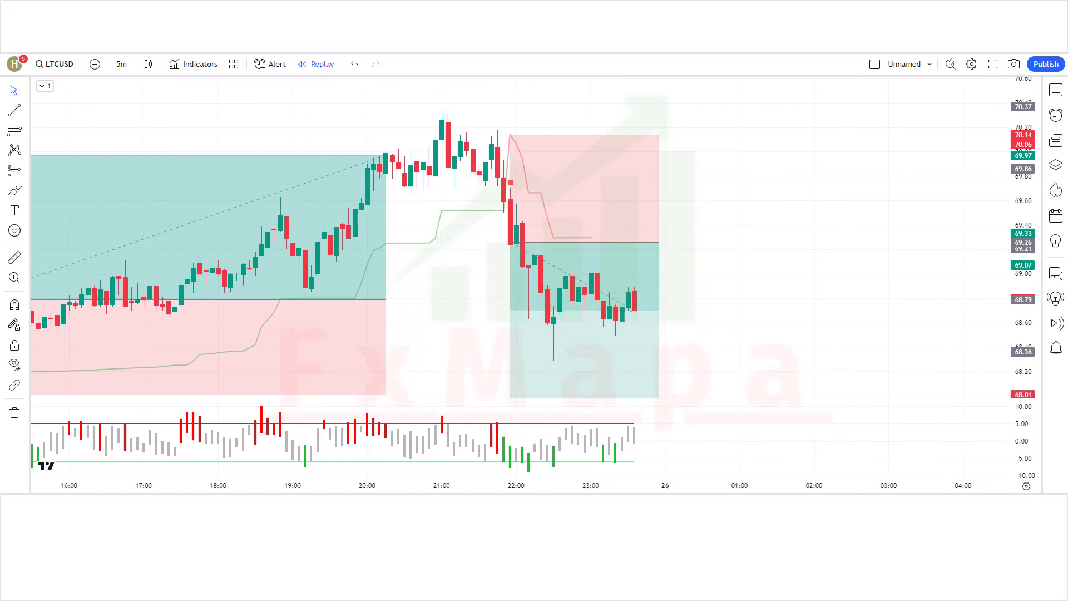
- Extend the short box over new candles, then trim it to the candle hitting 67.94
{"action": "left_click_drag", "start_coordinate": [641, 243], "coordinate": [810, 241]}
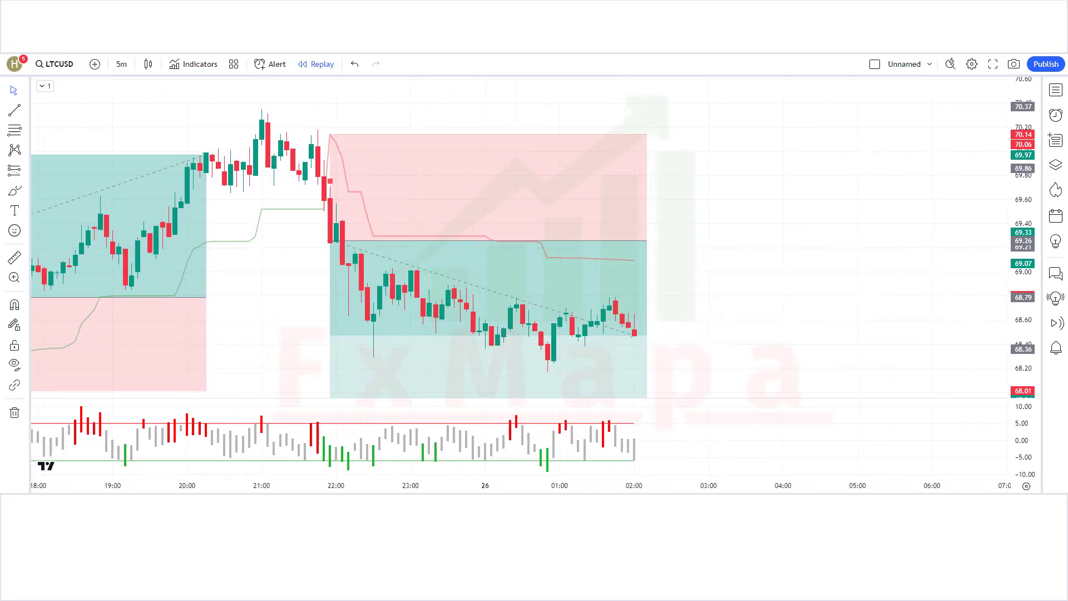
{"action": "left_click_drag", "start_coordinate": [640, 237], "coordinate": [890, 239]}
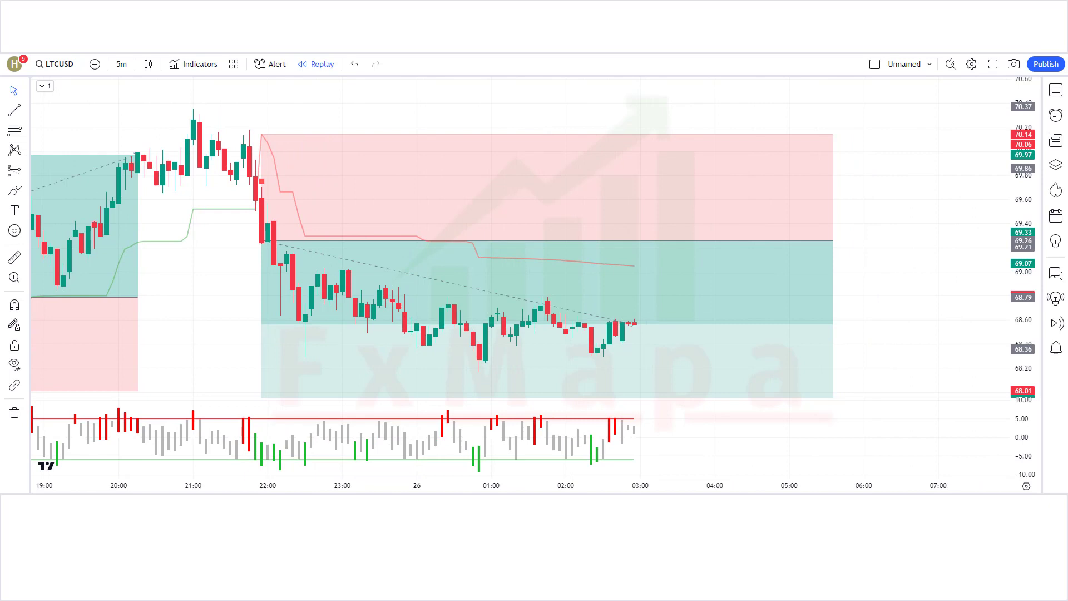
{"action": "mouse_move", "coordinate": [805, 238]}
{"action": "left_click_drag", "start_coordinate": [806, 226], "coordinate": [628, 226]}
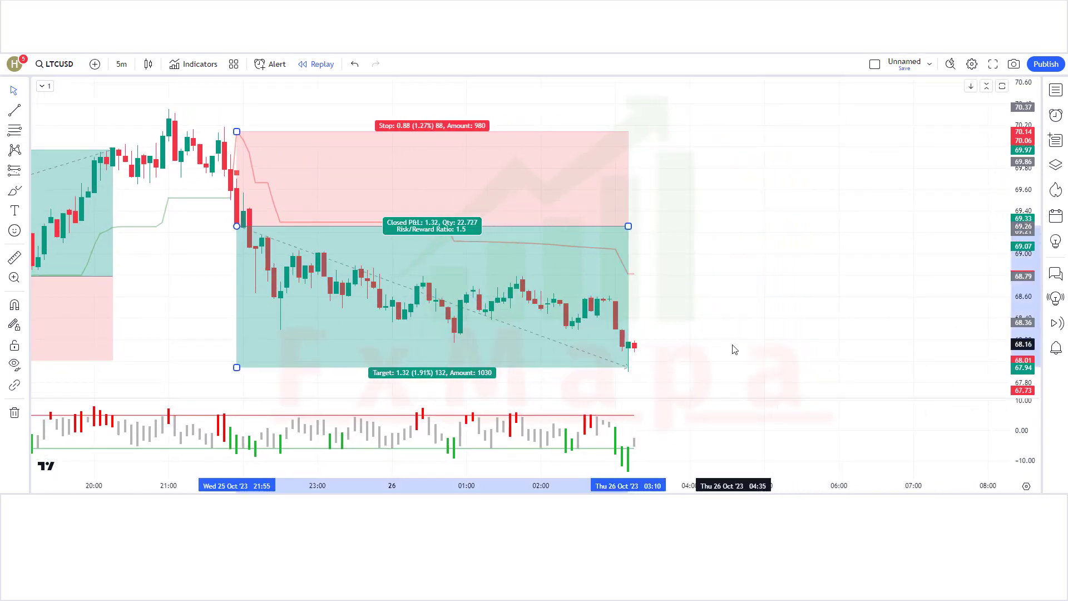
{"action": "left_click", "coordinate": [733, 350]}
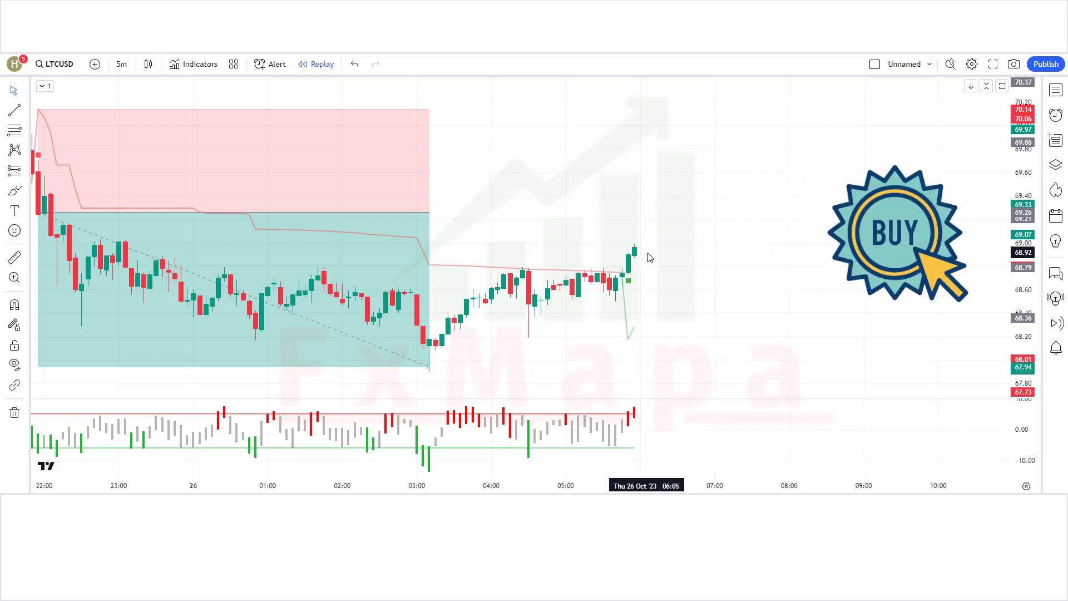
- Place a long position at 68.96 on the latest candle with stop 68.28 and target 69.99
{"action": "left_click", "coordinate": [25, 170]}
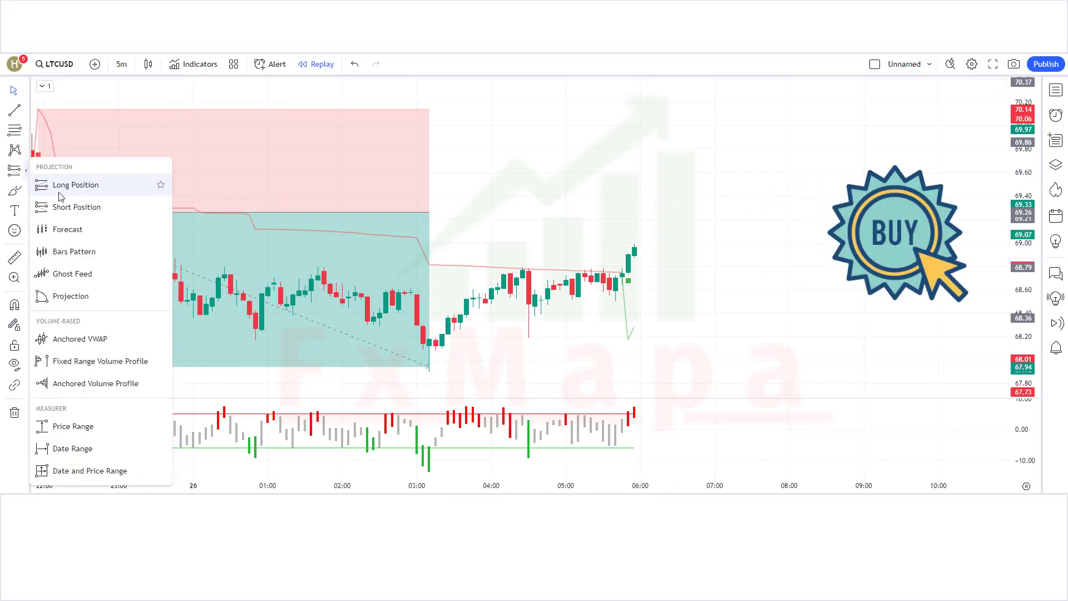
{"action": "left_click", "coordinate": [71, 187]}
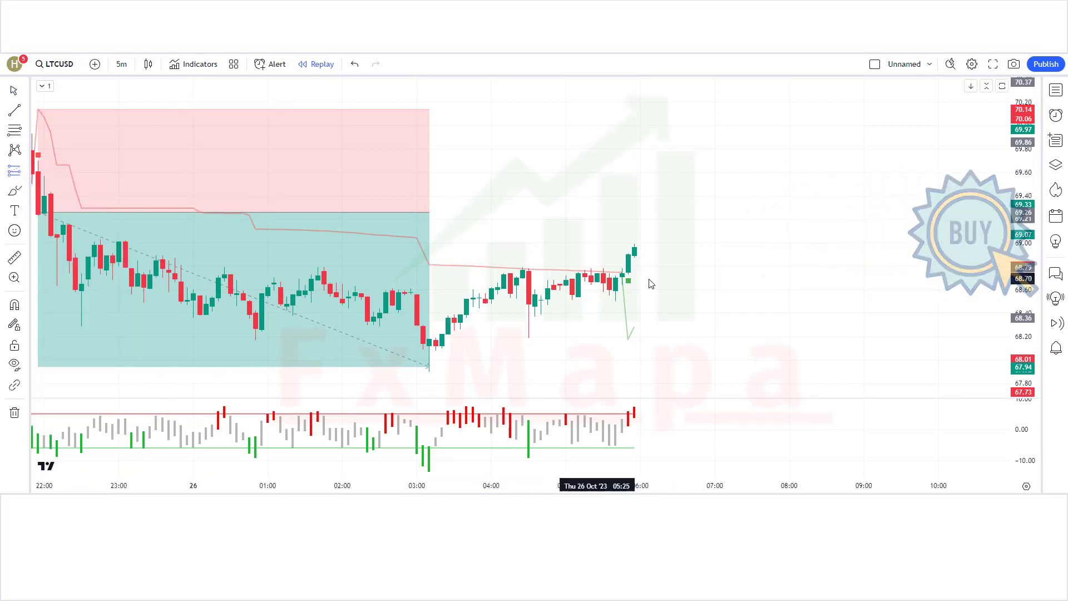
{"action": "left_click", "coordinate": [634, 247]}
{"action": "left_click_drag", "start_coordinate": [635, 293], "coordinate": [646, 328]}
{"action": "left_click_drag", "start_coordinate": [636, 201], "coordinate": [651, 127]}
{"action": "left_click", "coordinate": [837, 295]}
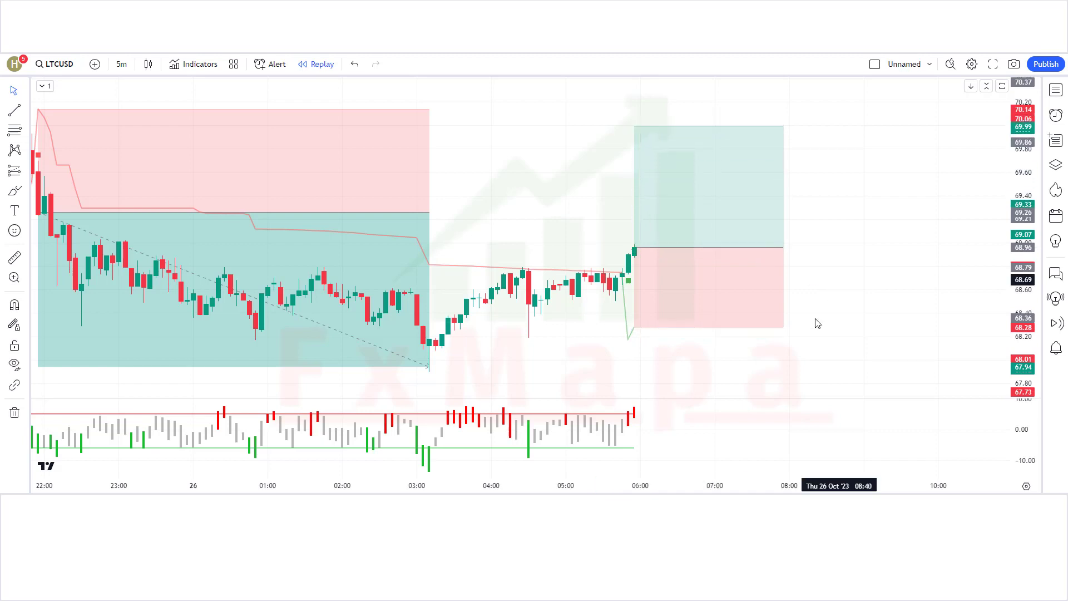
- Advance the replay and resize the long so it ends where the 69.99 target was hit
{"action": "key", "text": "shift+Down"}
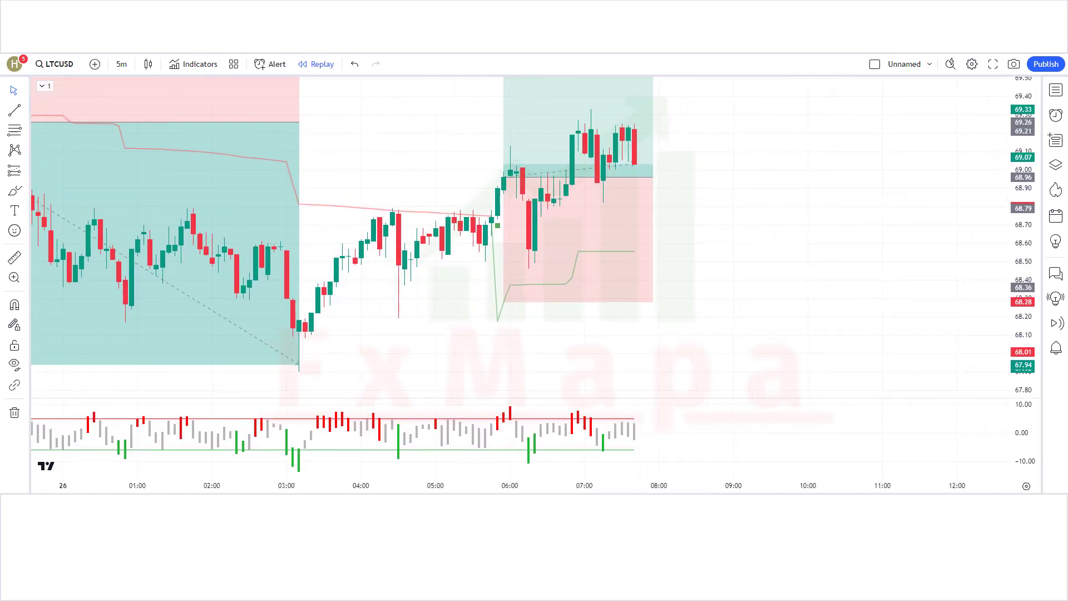
{"action": "left_click", "coordinate": [639, 177]}
{"action": "left_click_drag", "start_coordinate": [639, 177], "coordinate": [877, 177]}
{"action": "left_click", "coordinate": [486, 488]}
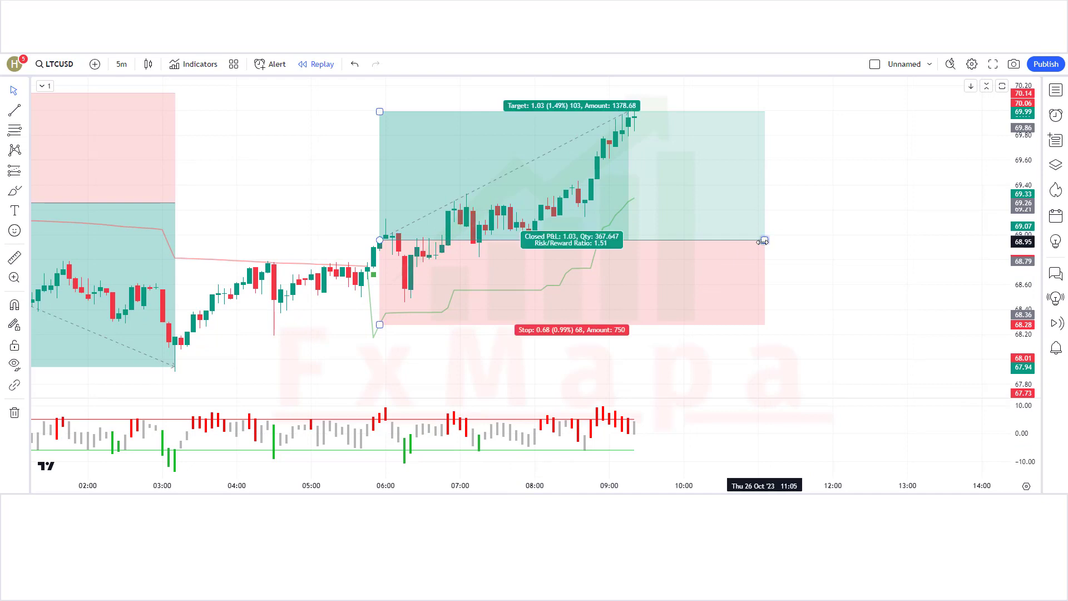
{"action": "left_click_drag", "start_coordinate": [764, 240], "coordinate": [627, 266]}
{"action": "left_click", "coordinate": [717, 310]}
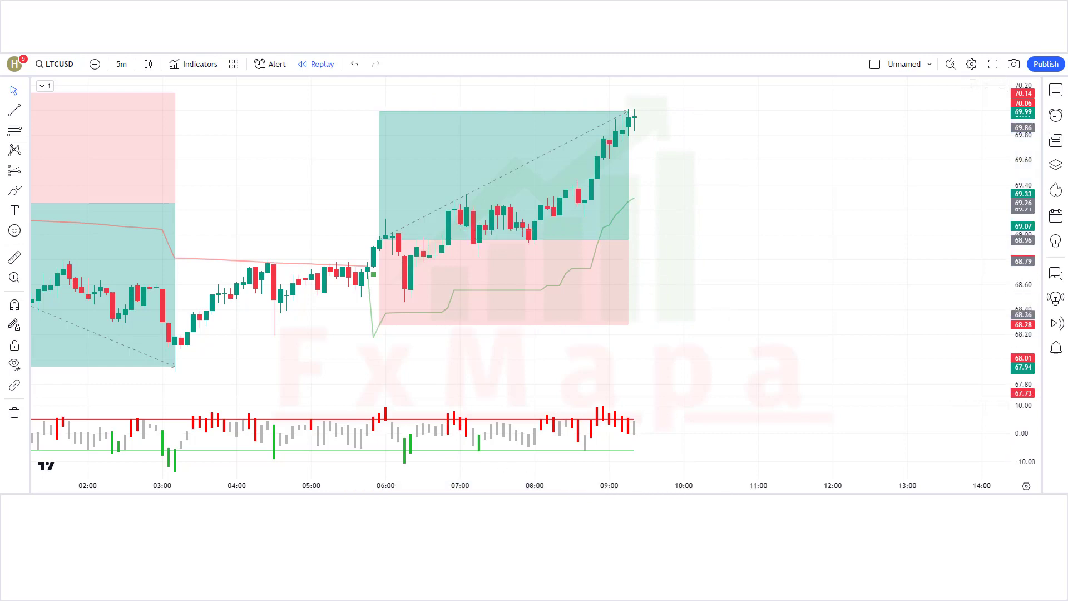